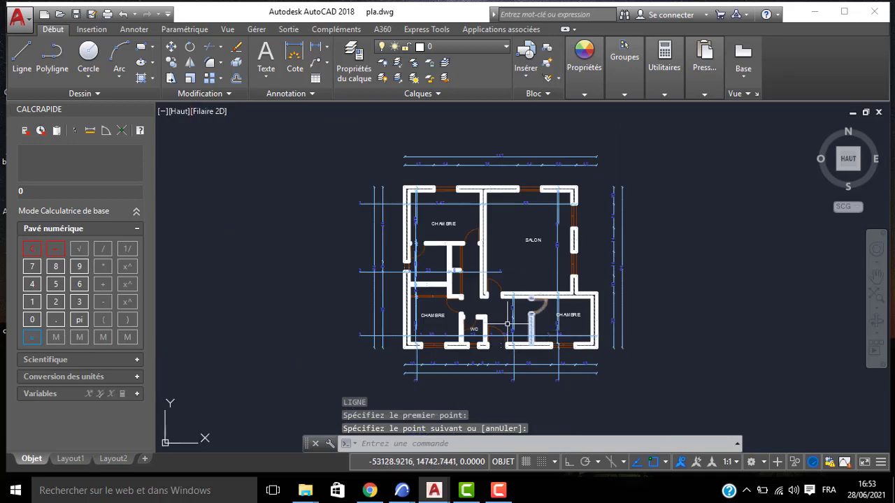
Draw a rectangular frame about 3083 by 1635 units around the floor plan, leaving empty space beside its right-hand dimensions.
scroll(531, 305, "up", 4)
scroll(531, 306, "down", 4)
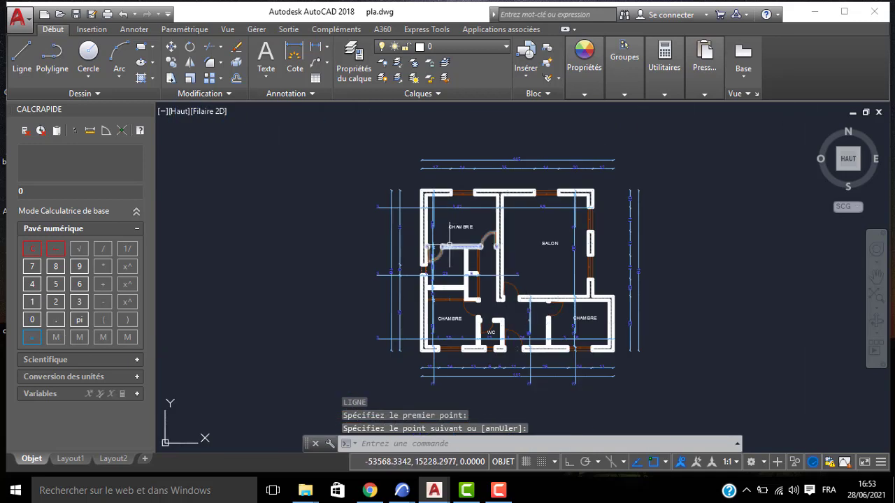
middle_click_drag(462, 245, 450, 221)
type("REC")
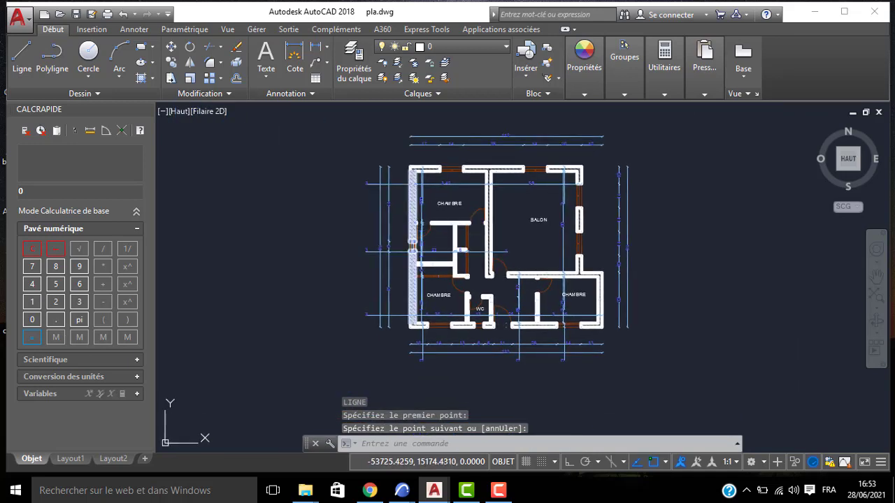
key("Return")
scroll(367, 163, "down", 2)
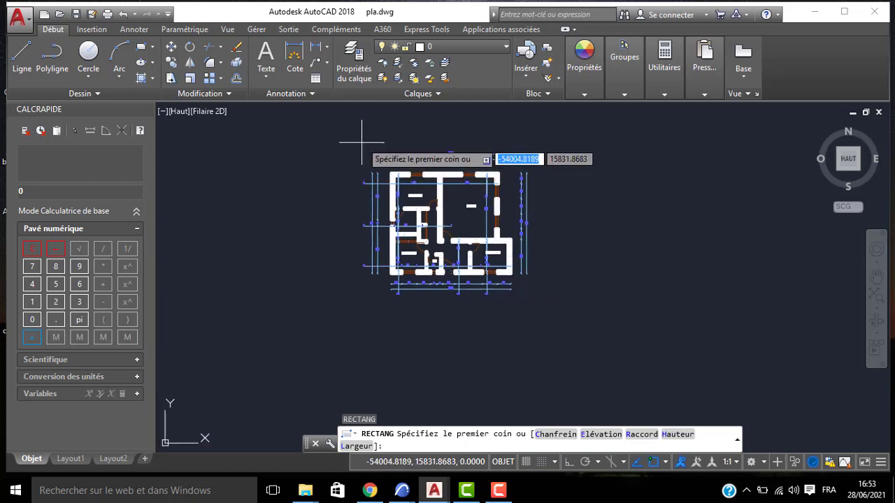
left_click(357, 134)
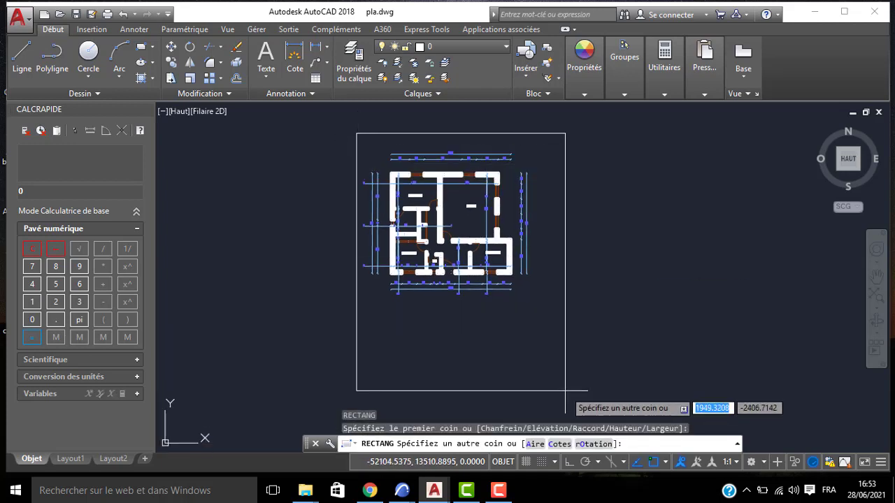
middle_click_drag(566, 389, 564, 342)
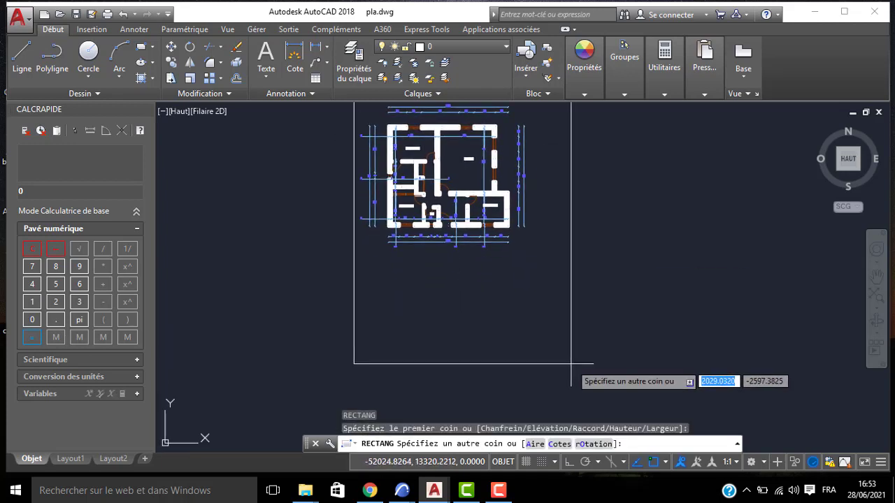
middle_click_drag(673, 250, 672, 310)
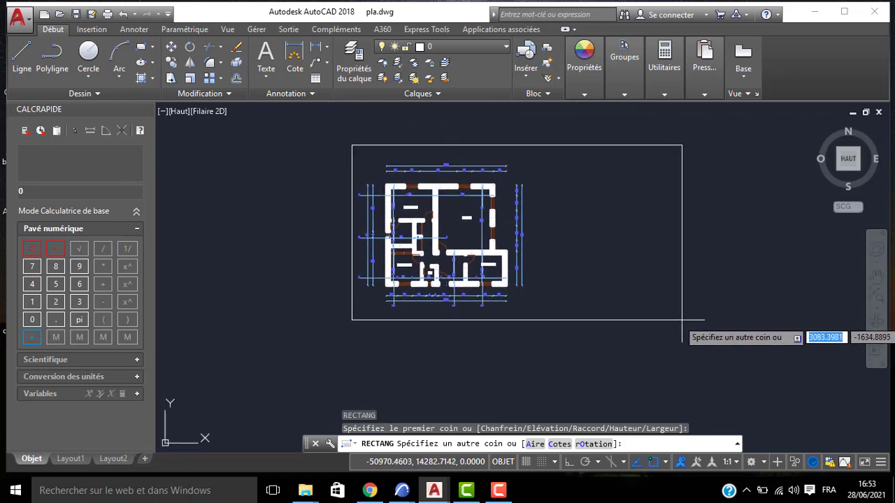
left_click(682, 320)
Draw a full-height rectangle about 1379 units wide inside the frame, from its upper-right corner to its lower edge.
key("Return")
left_click(683, 146)
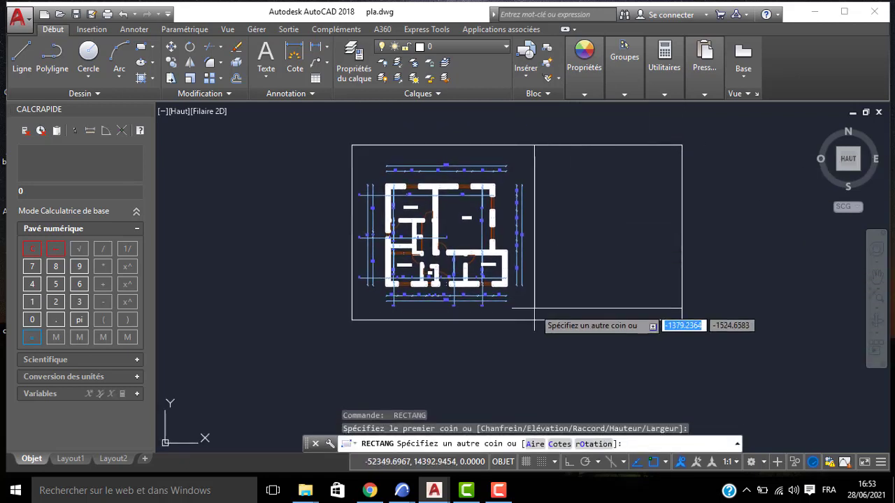
left_click(534, 321)
Draw a header rectangle across the full width of the frame's right-hand section, along its upper edge.
key("Return")
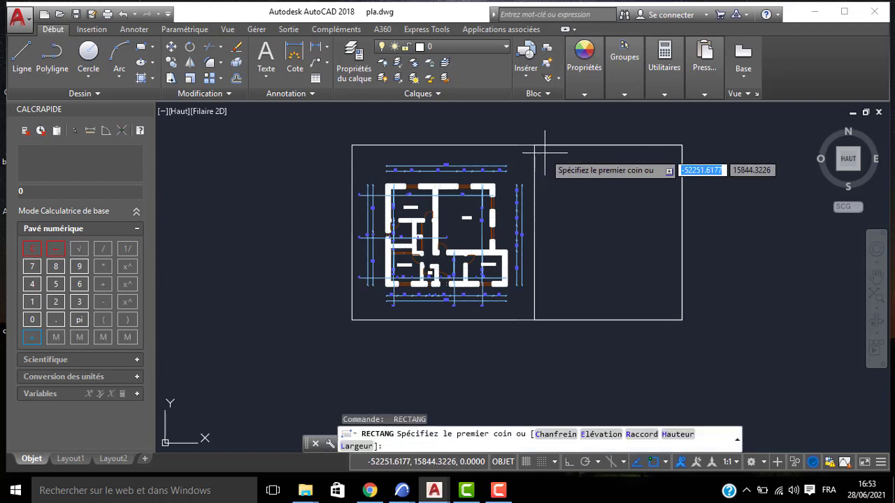
left_click(535, 146)
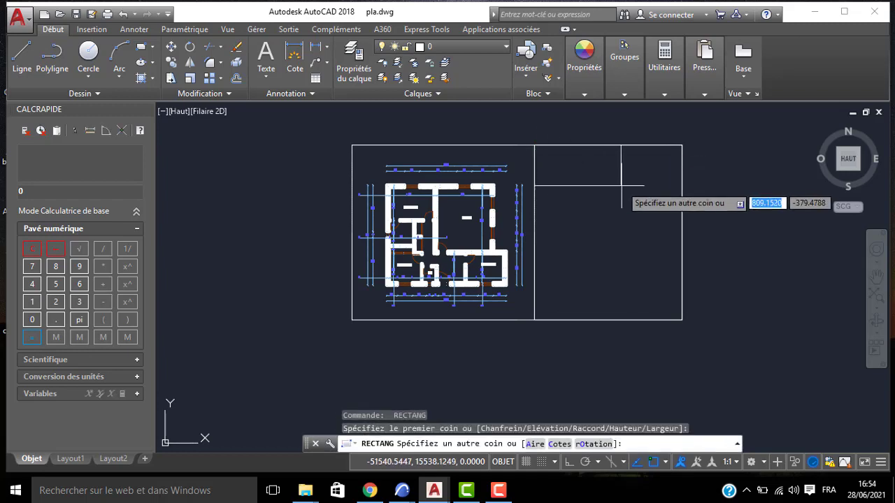
left_click(680, 180)
scroll(551, 179, "up", 5)
scroll(550, 178, "down", 5)
Draw a second full-width row below the header cell and divide it with a rectangle over its right half.
key("Return")
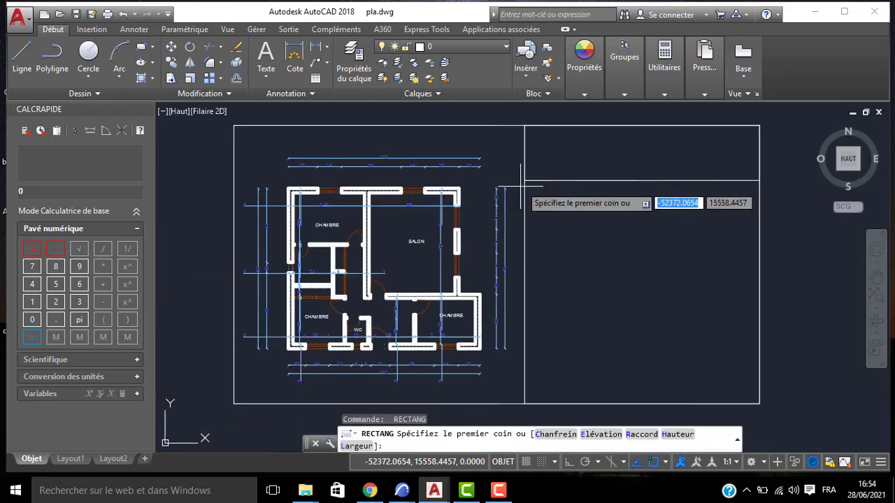
left_click(524, 181)
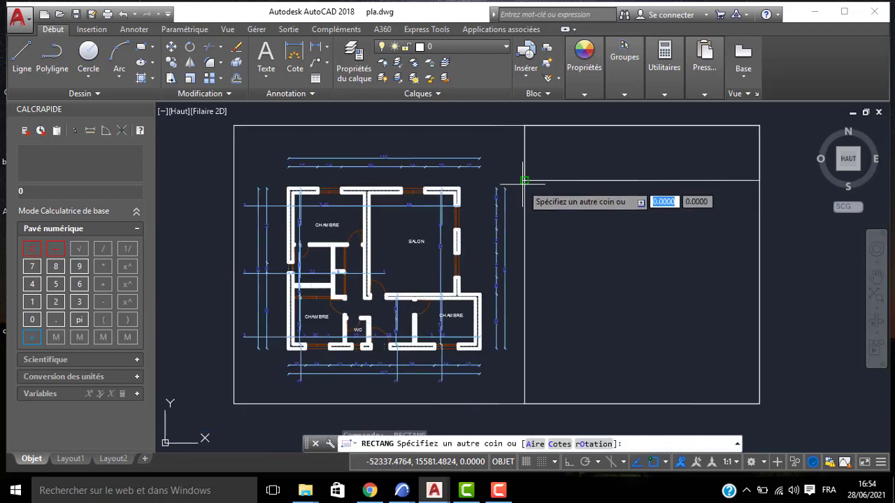
left_click(760, 242)
key("Return")
left_click(759, 242)
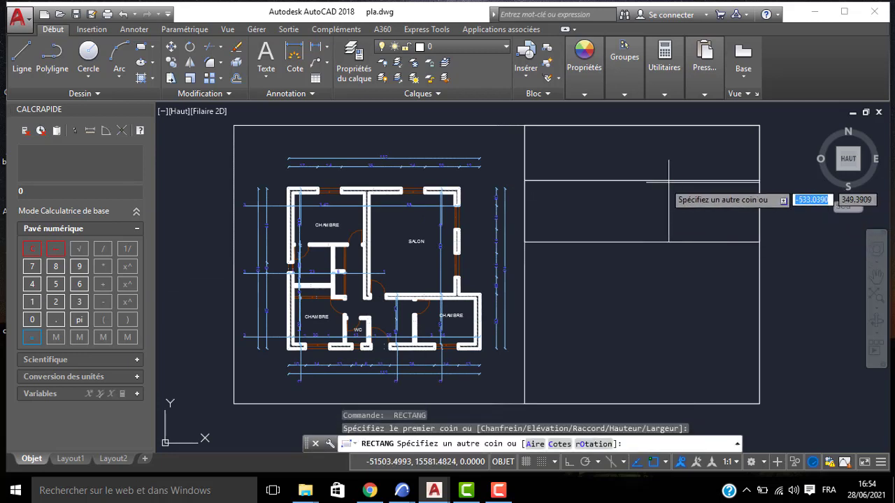
left_click(642, 181)
Divide the left half of the second row into two stacked cells by drawing a rectangle over its upper half.
key("Return")
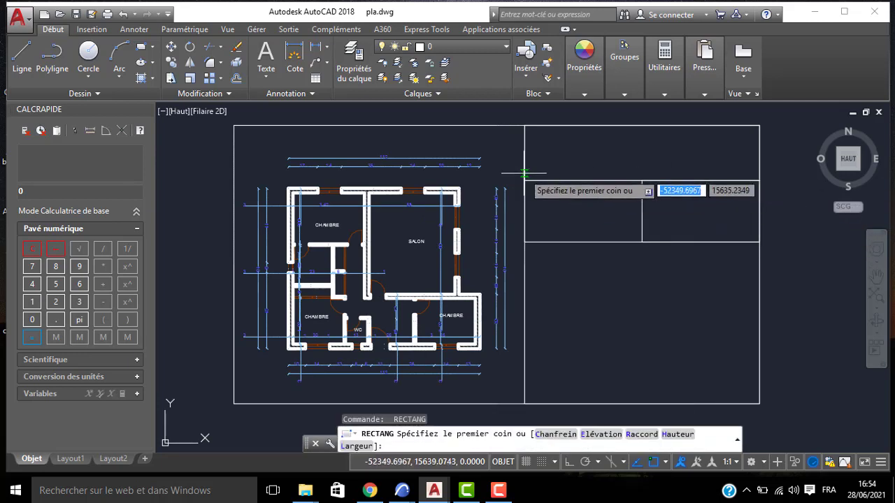
left_click(642, 211)
left_click(642, 211)
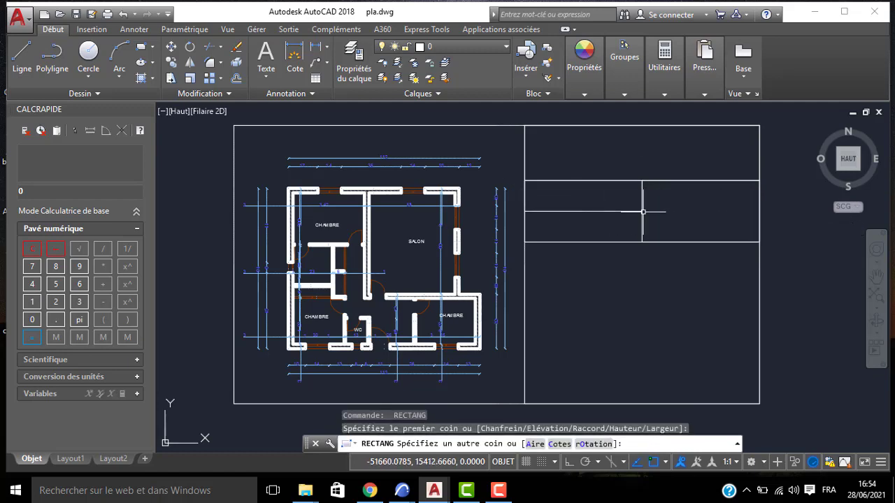
middle_click_drag(617, 220, 593, 222)
scroll(592, 222, "up", 2)
middle_click_drag(589, 253, 586, 235)
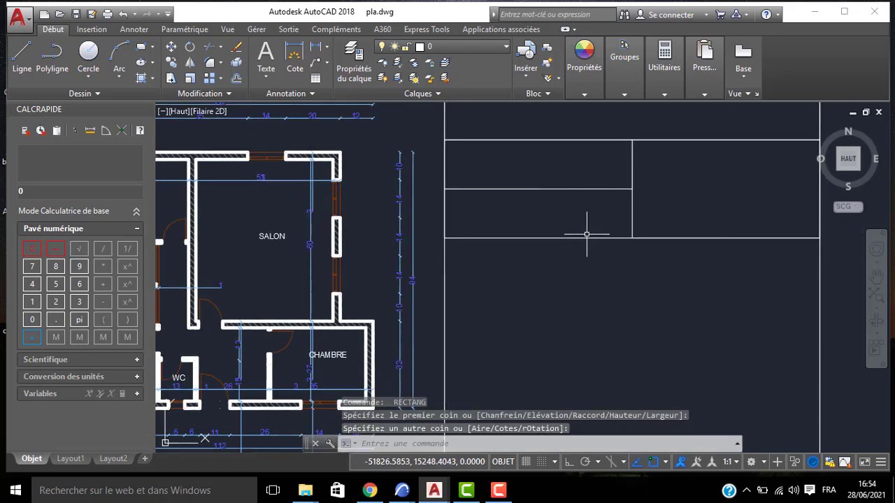
scroll(632, 311, "down", 2)
middle_click_drag(609, 335, 609, 280)
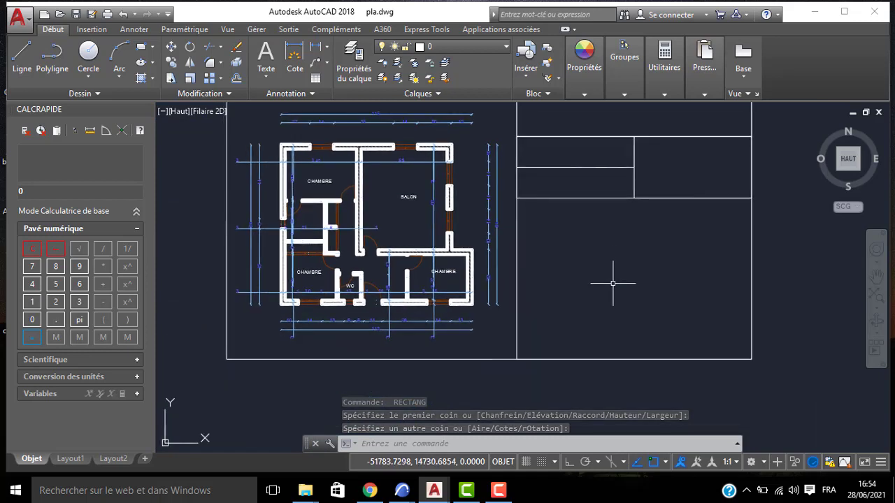
middle_click_drag(616, 242, 598, 288)
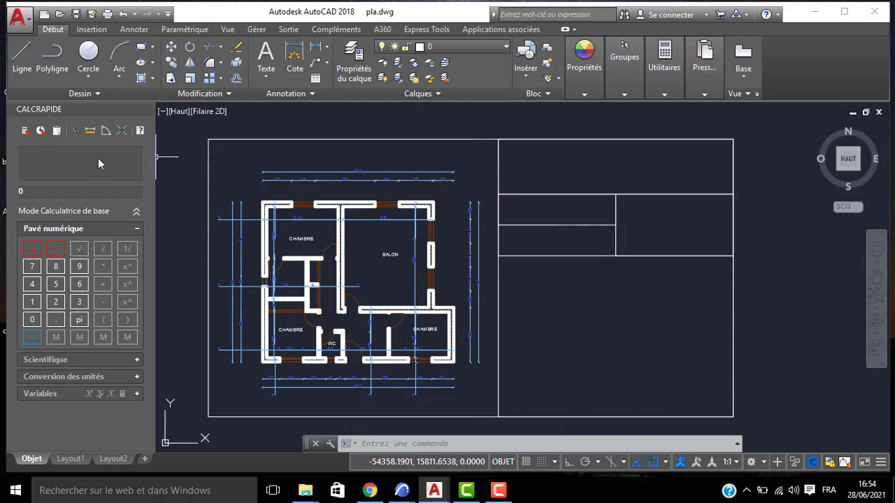
Add the multiline text DESSIN in the title block's header cell, entering a text height of 50.
left_click(266, 56)
left_click(558, 178)
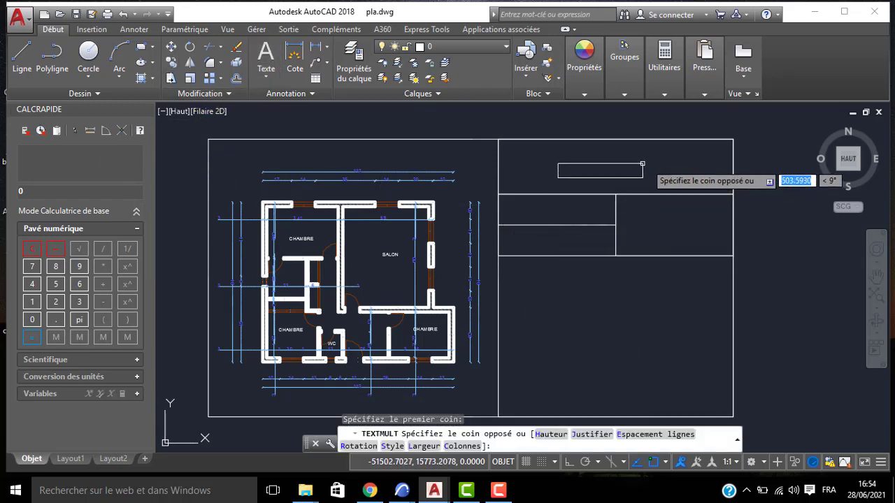
left_click(684, 153)
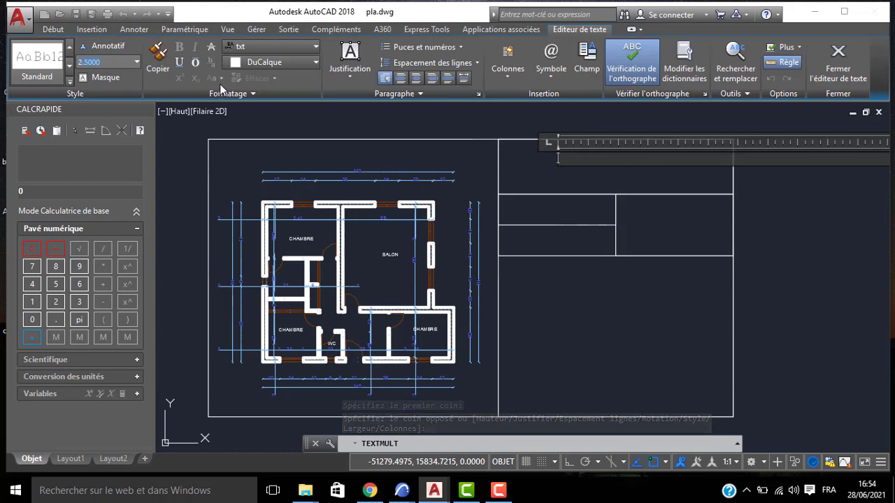
type("25")
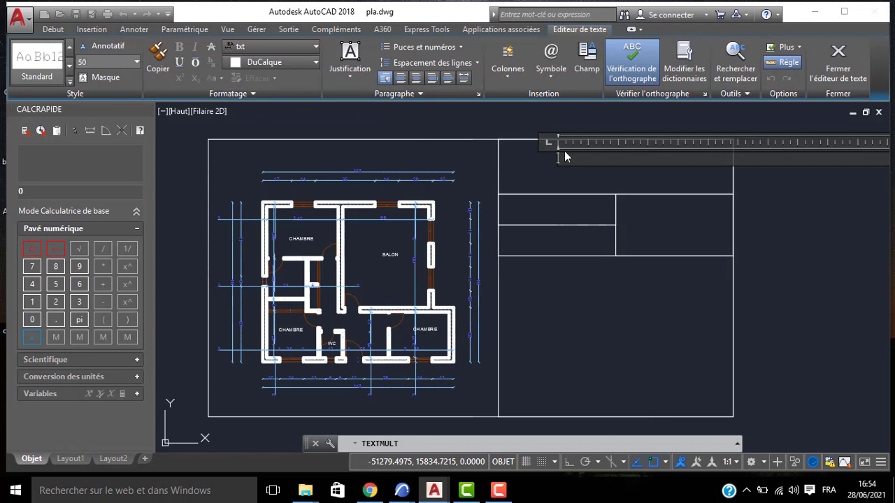
key("Return")
left_click(579, 184)
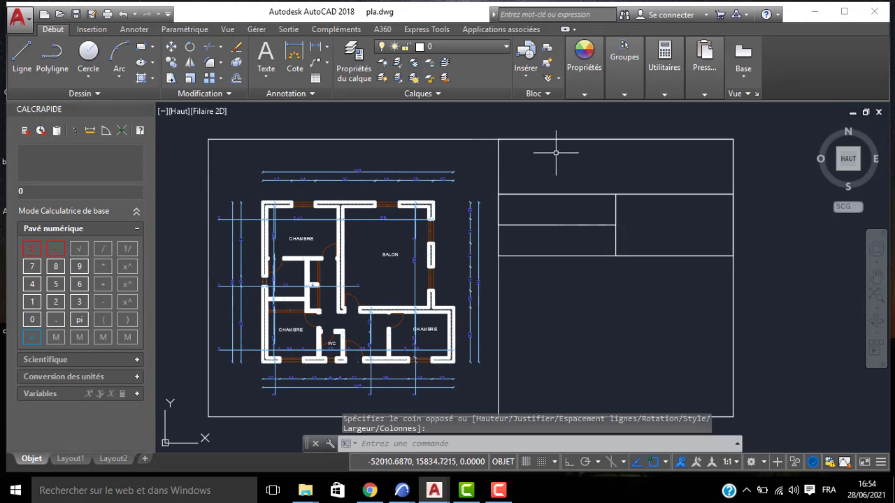
Select the tiny DESSIN text and set its linetype scale to 50 in its properties.
double_click(577, 155)
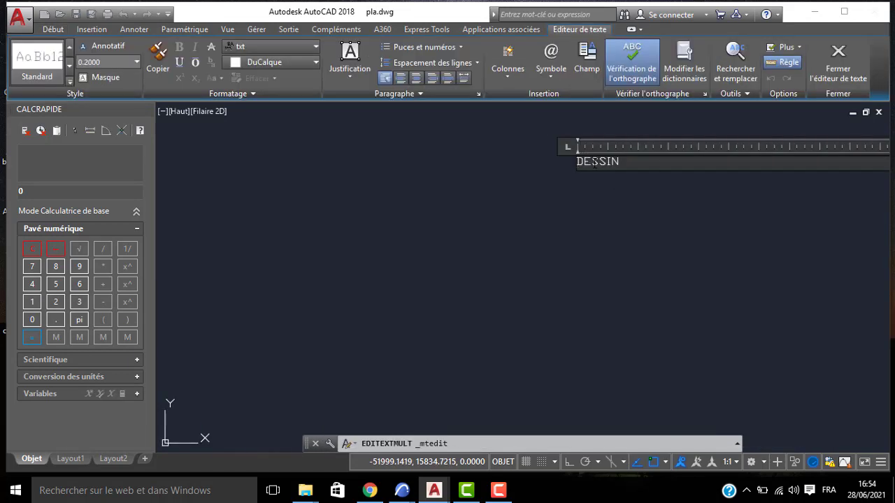
left_click(589, 169)
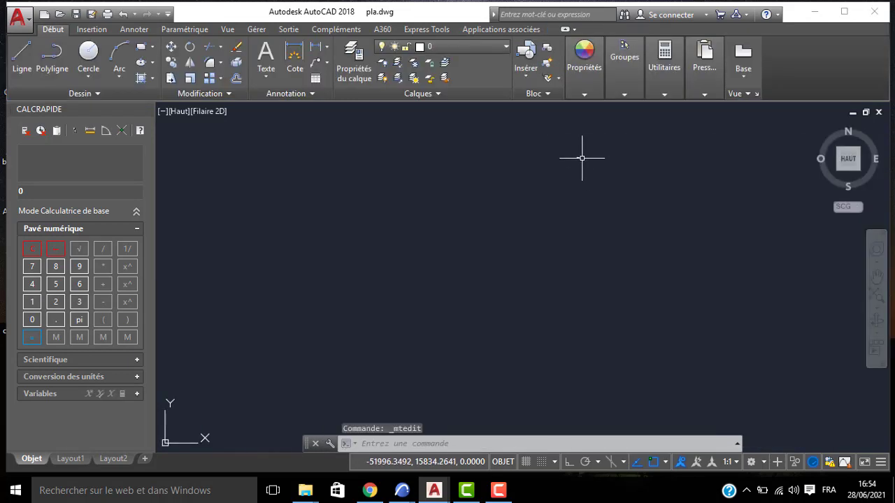
left_click(584, 154)
left_click(570, 165)
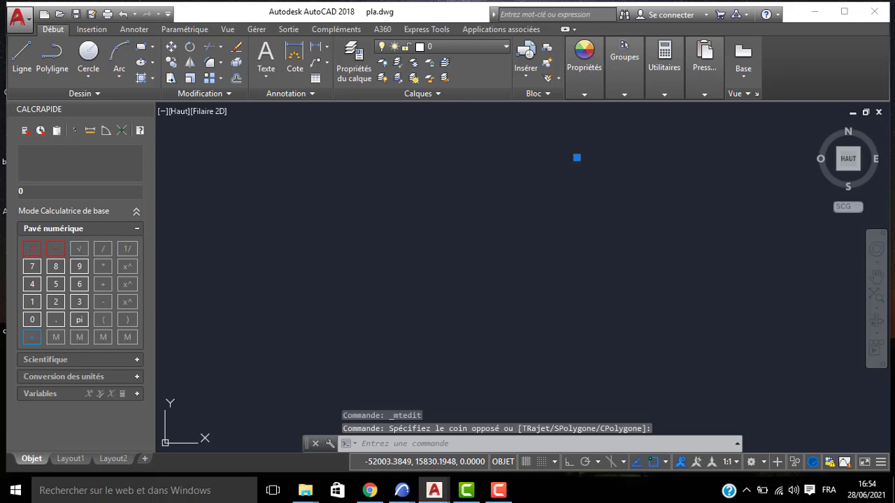
key("ctrl+1")
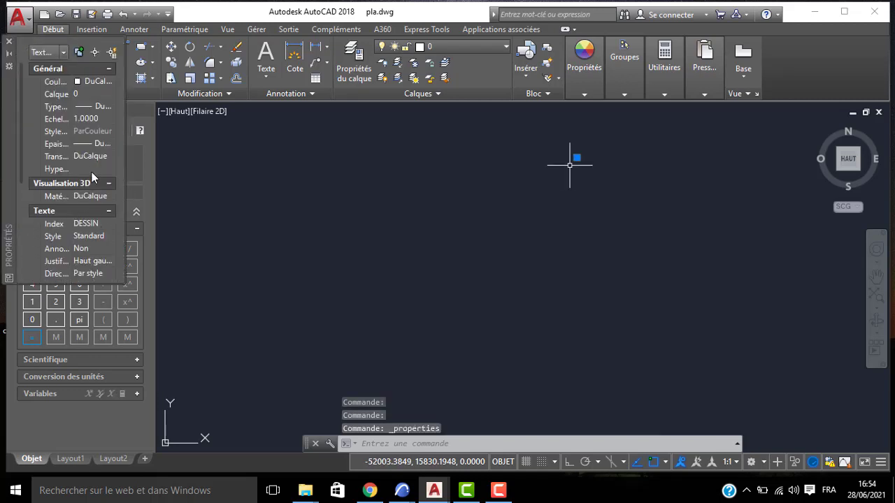
left_click(103, 120)
type("5")
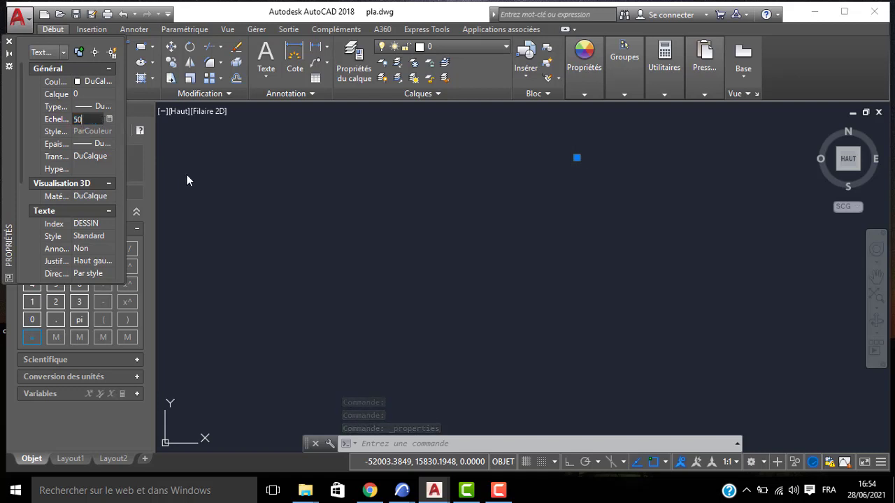
type("0")
key("Return")
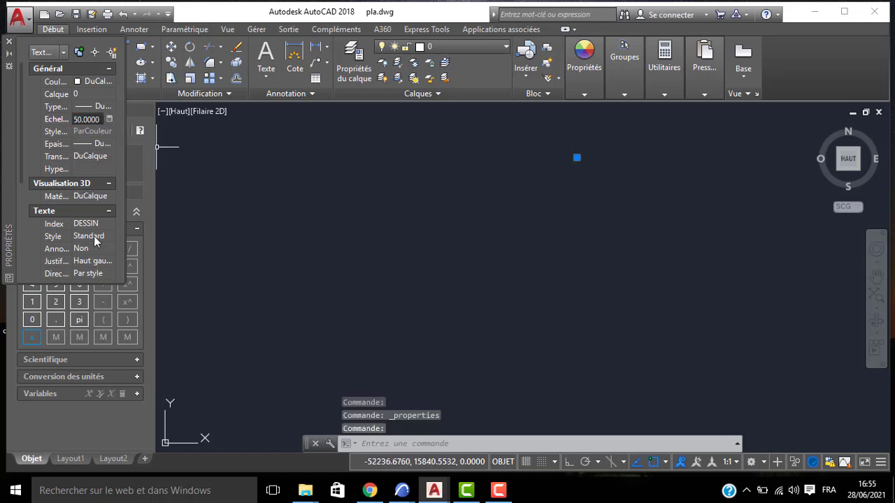
Set the text height of DESSIN to 50 in its properties.
scroll(100, 197, "down", 2)
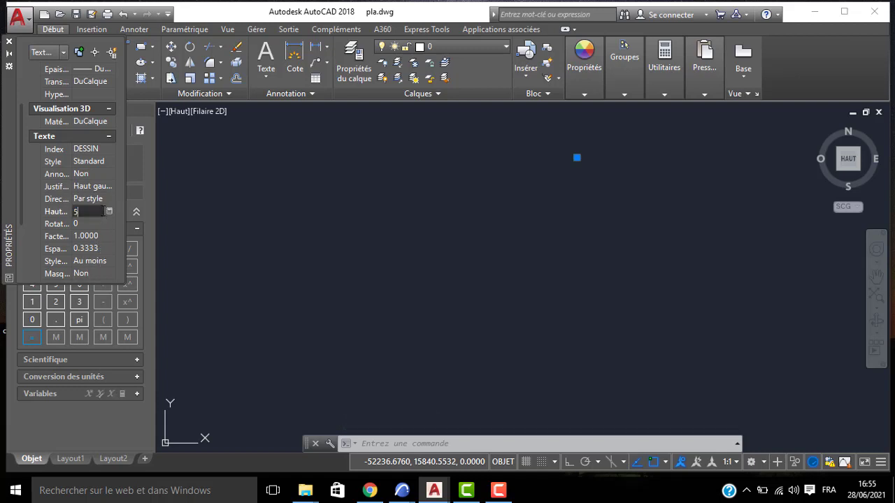
key("Return")
scroll(256, 256, "down", 8)
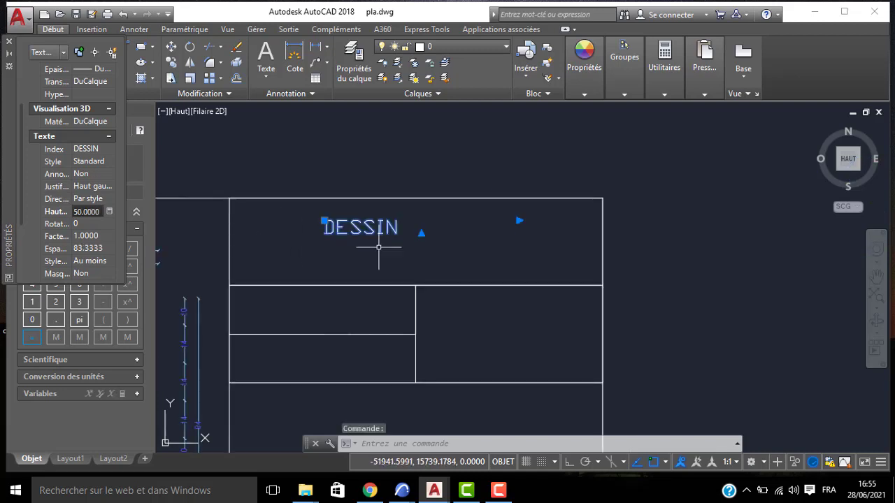
Enlarge the DESSIN title by setting its text height to 100 and deselect it.
middle_click_drag(380, 248, 399, 273)
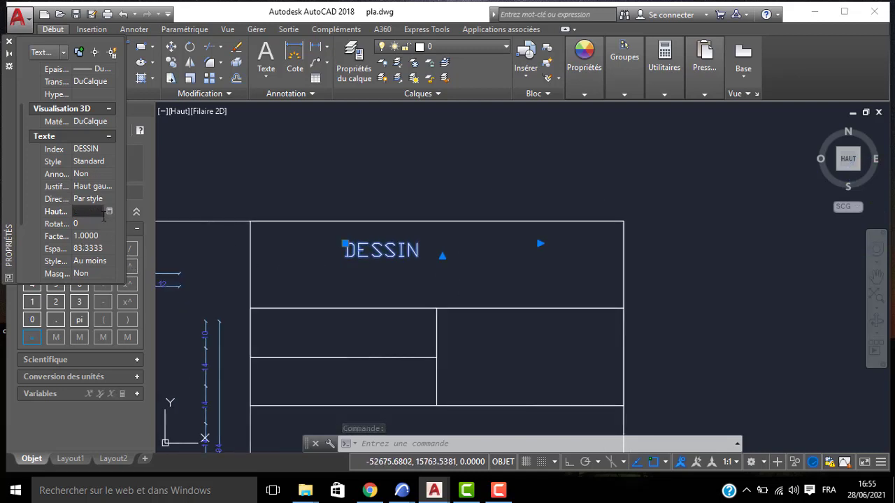
type("100")
key("Return")
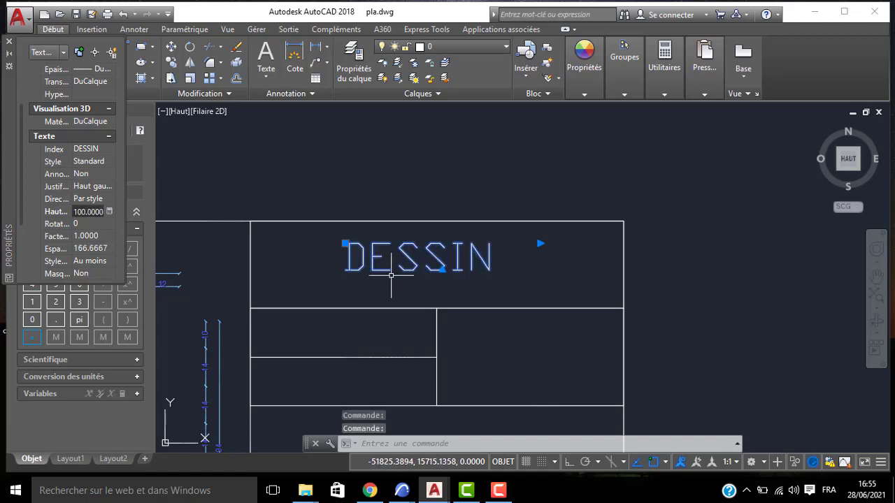
key("Escape")
Open the DESSIN title for editing and change its font to Verdana.
left_click(413, 268)
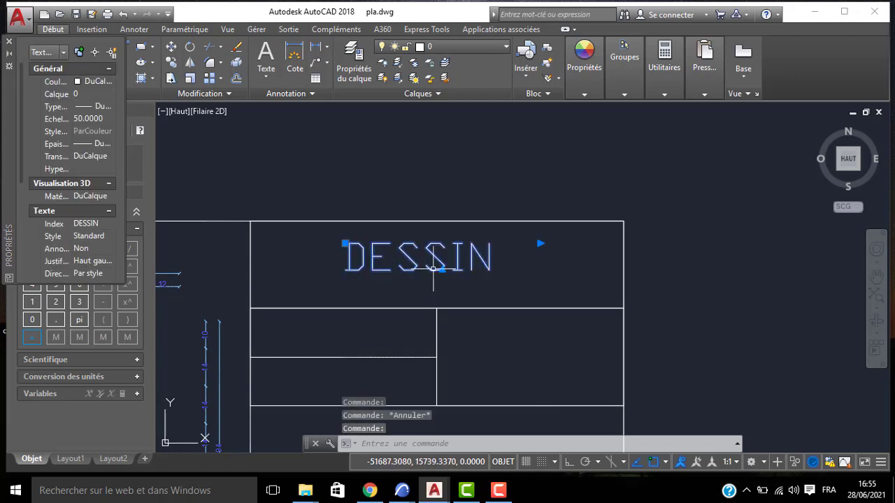
double_click(488, 258)
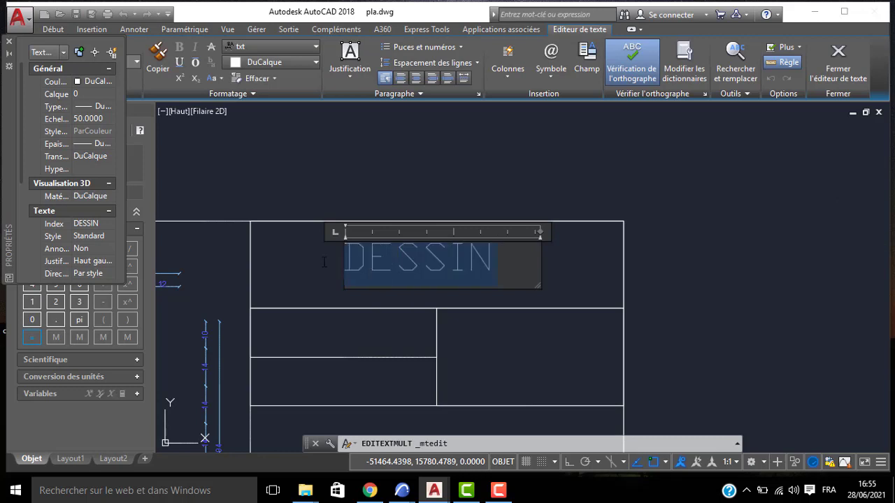
left_click(286, 49)
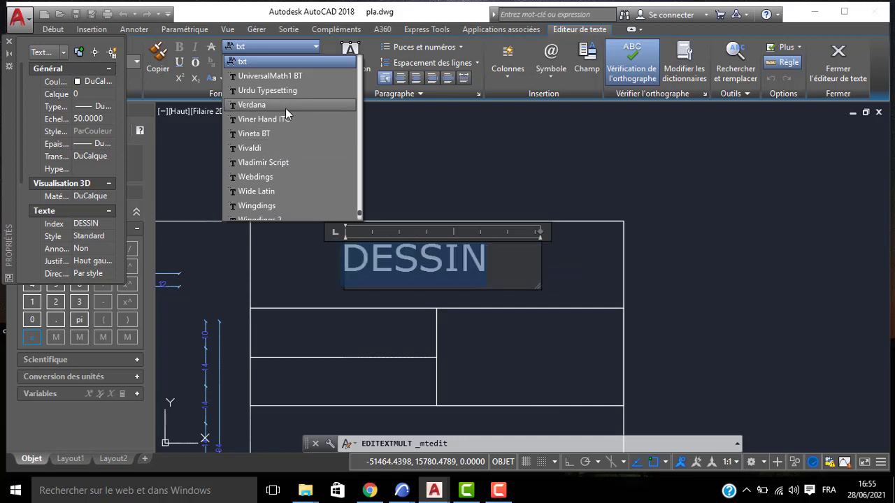
left_click(285, 105)
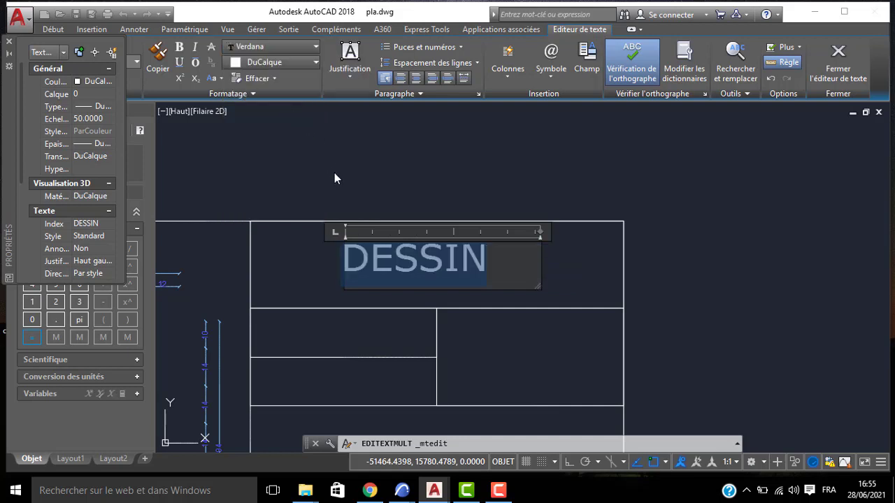
Finish editing the DESSIN title and paste a copy of it into the upper-left cell below the title row.
left_click(332, 203)
middle_click_drag(467, 293, 596, 244)
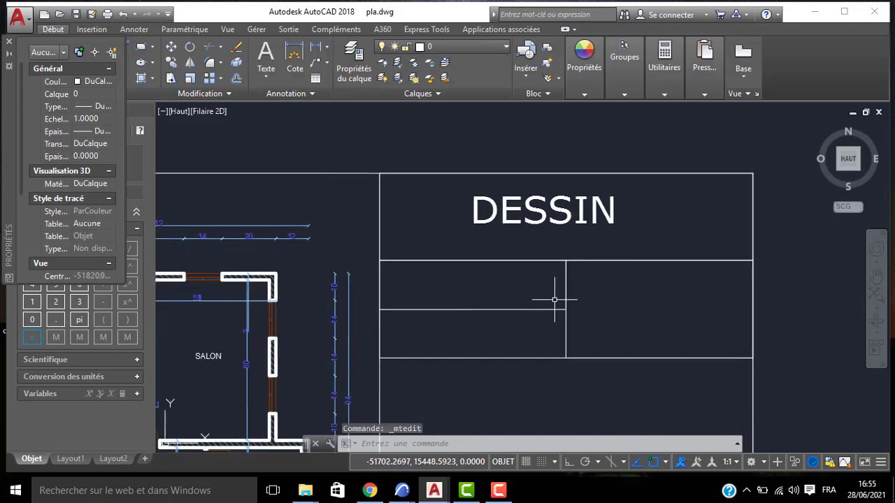
middle_click_drag(513, 239, 514, 233)
left_click(515, 218)
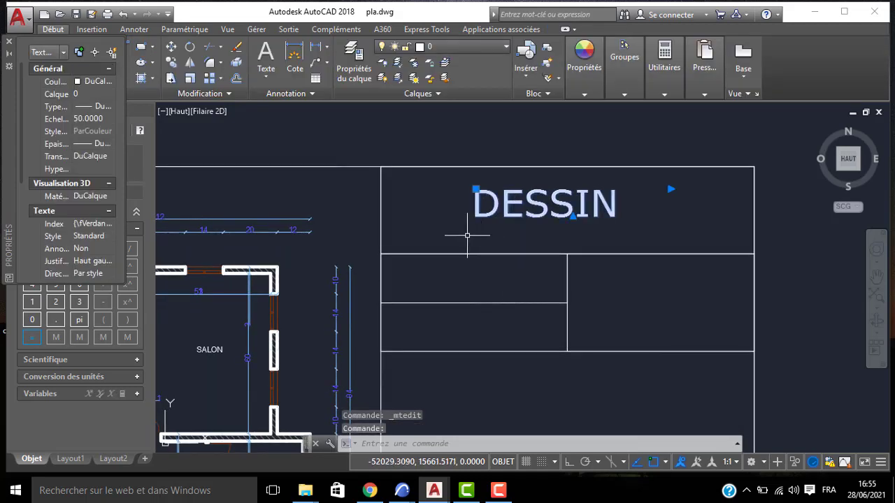
key("ctrl+c")
key("ctrl+v")
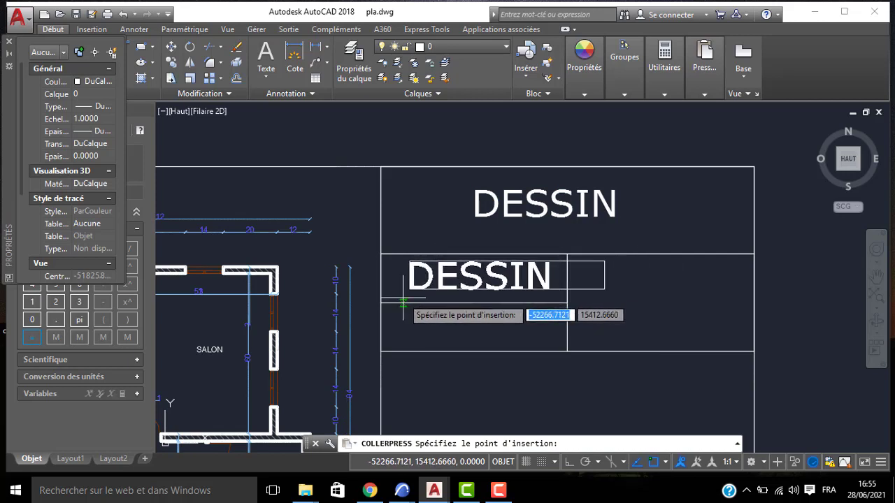
left_click(405, 290)
Replace the text of the pasted DESSIN copy with the drafter's full name and close the text editor.
double_click(413, 287)
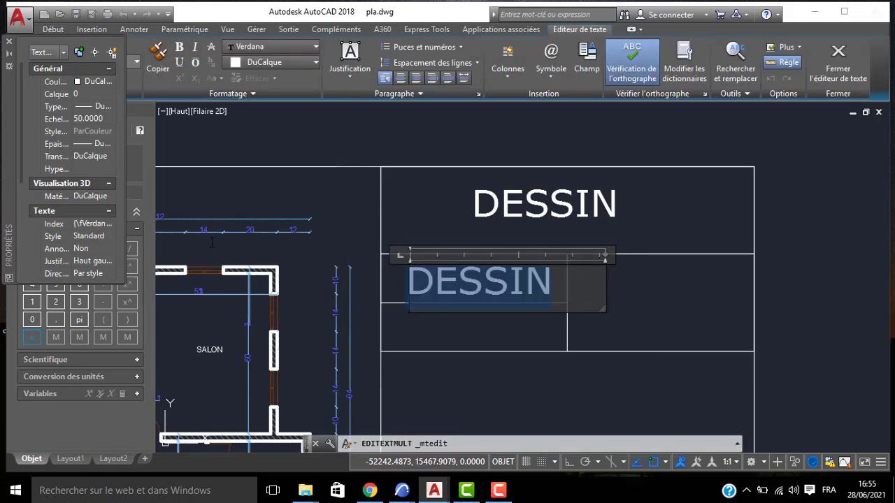
type("OT")
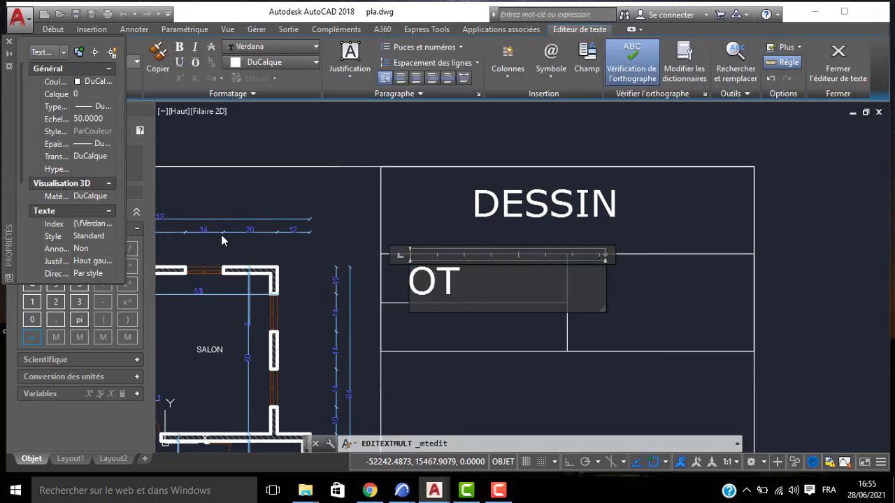
type("HMANE S")
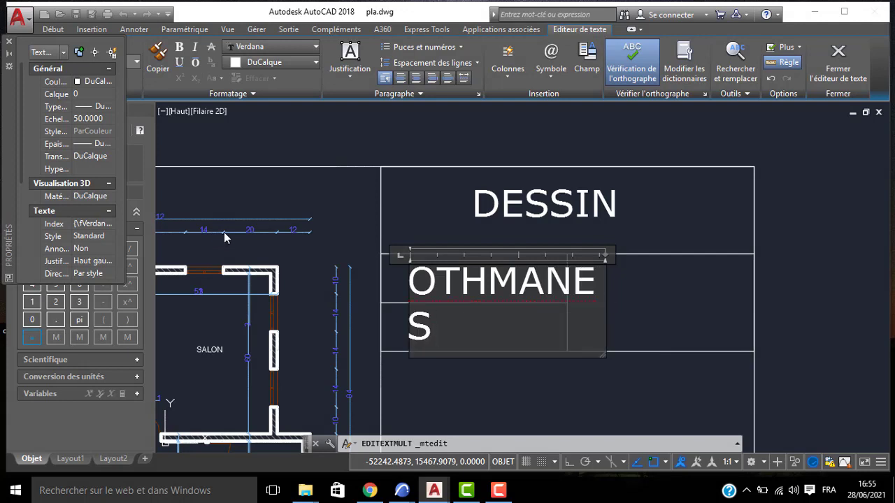
type("AOUDI")
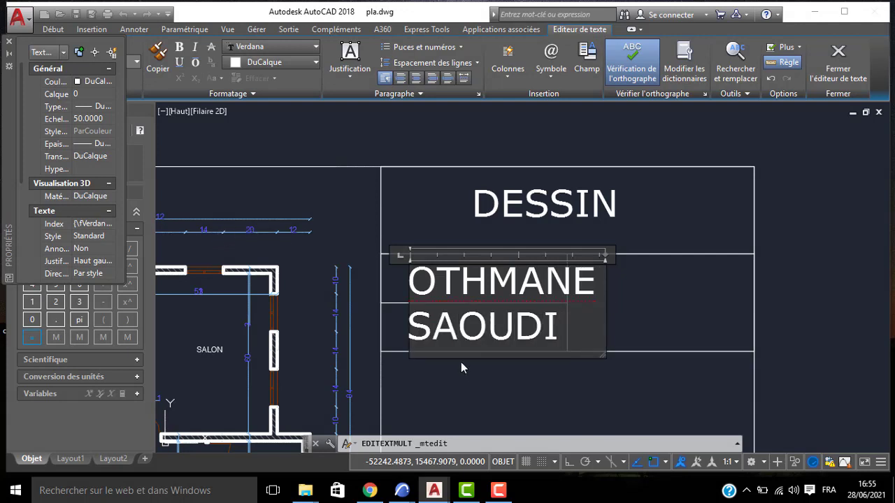
left_click(547, 363)
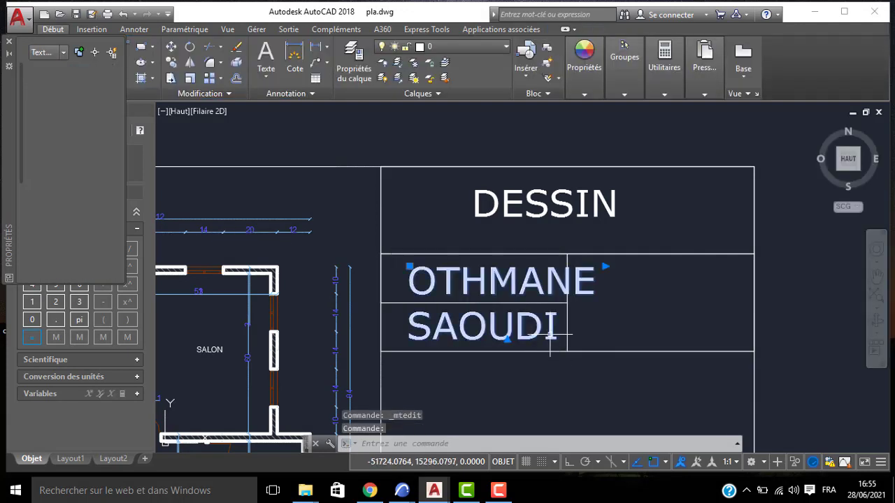
Set the drafter name's text height to 30, deselect it and close the properties palette.
scroll(90, 224, "down", 4)
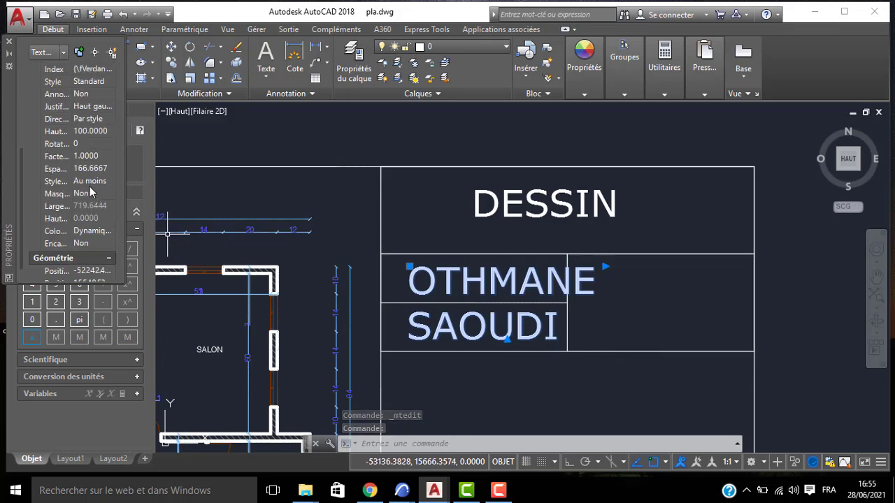
scroll(89, 227, "down", 1)
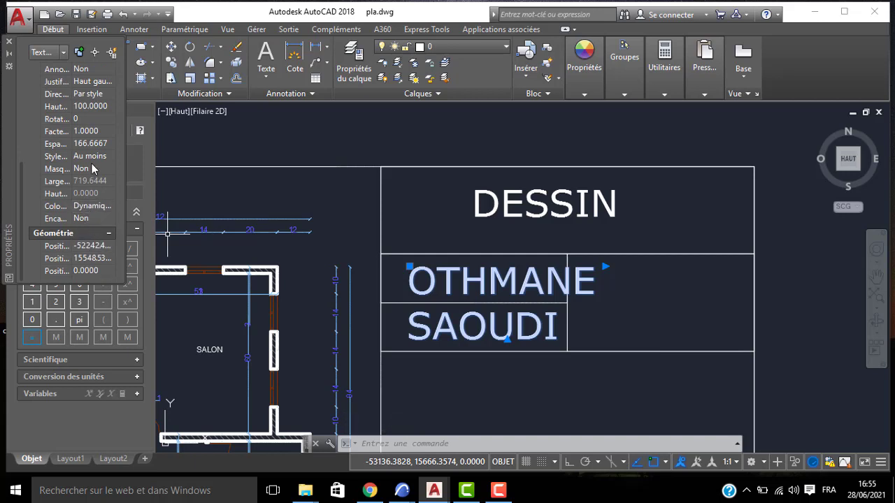
left_click(105, 108)
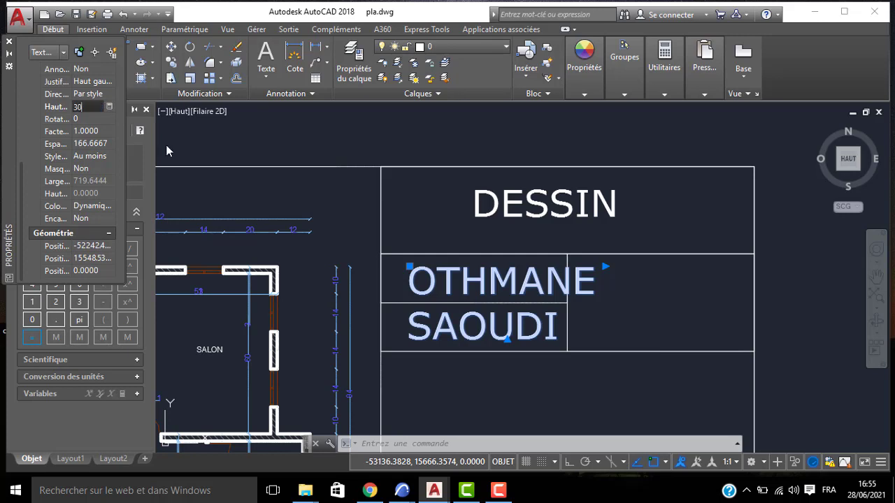
type("30")
key("Return")
left_click(489, 291)
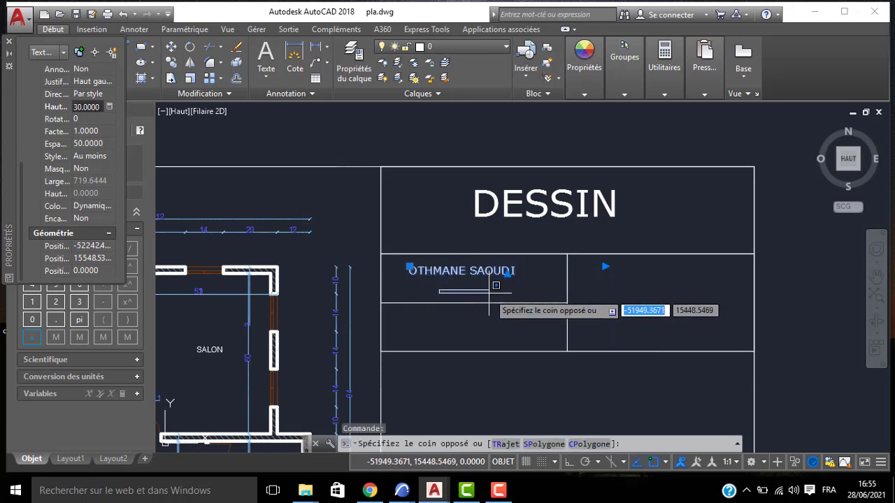
key("Escape")
scroll(430, 280, "down", 4)
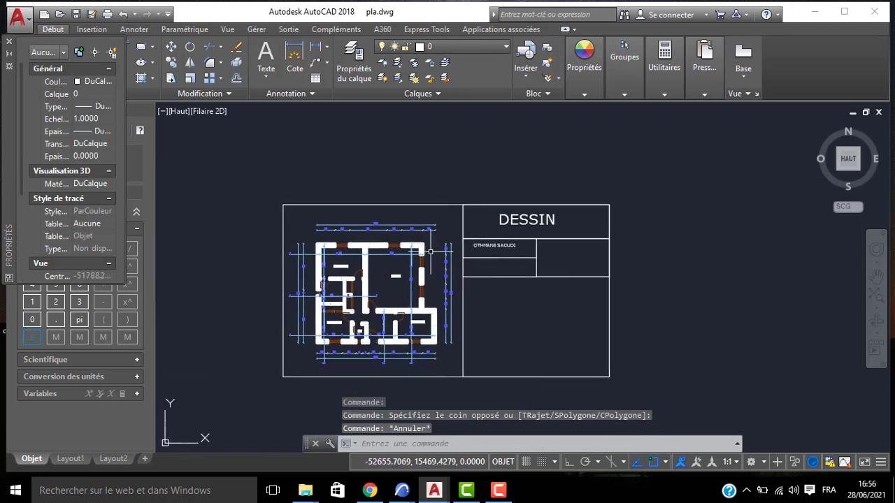
key("Escape")
key("Escape")
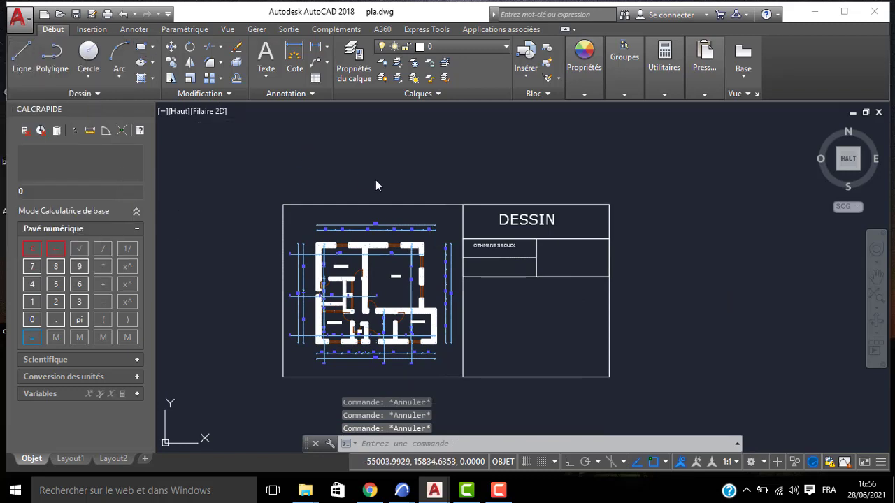
Set up a centred plot using the DWG To PDF.pc3 plotter and ISO A4 (297.00 x 210.00 mm) paper.
key("ctrl+p")
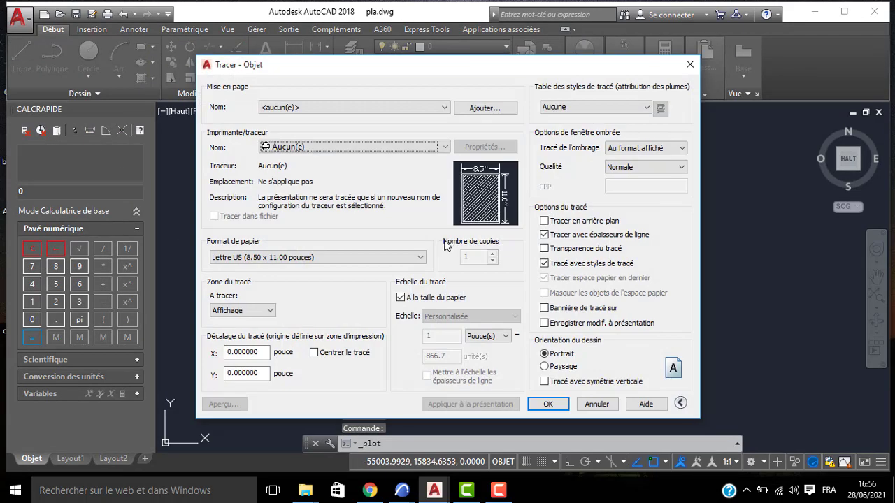
left_click(314, 354)
left_click(311, 147)
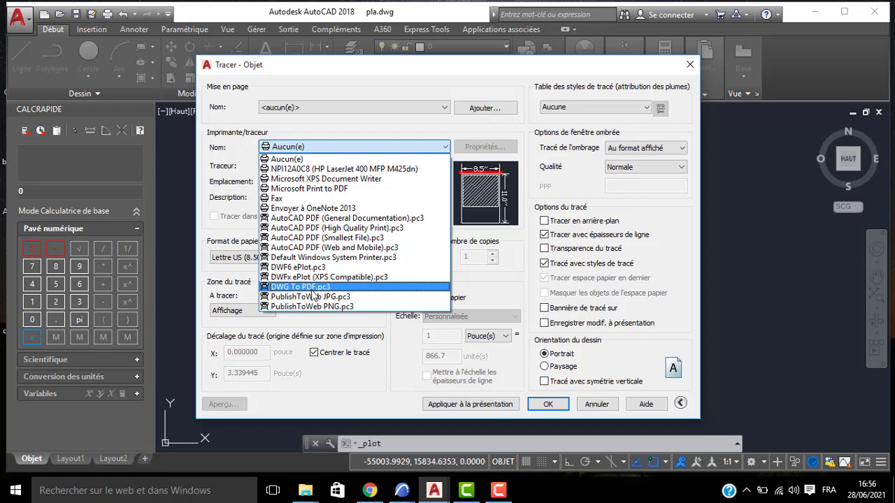
left_click(313, 288)
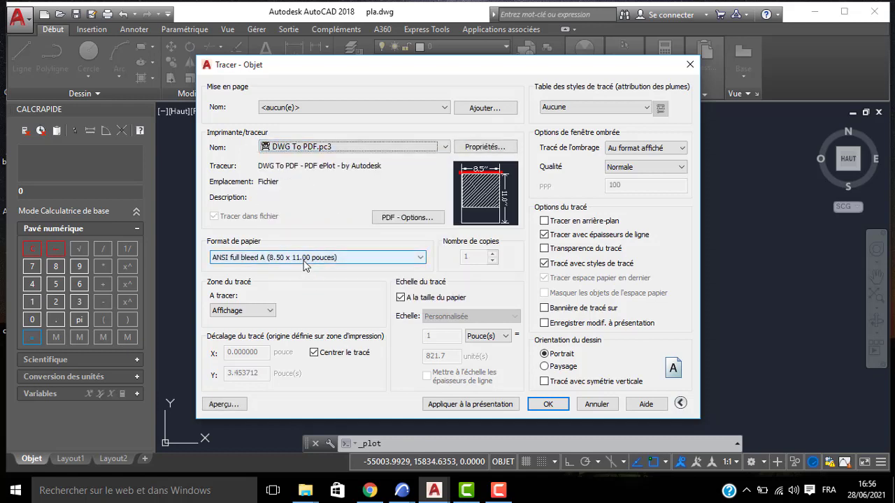
left_click(294, 257)
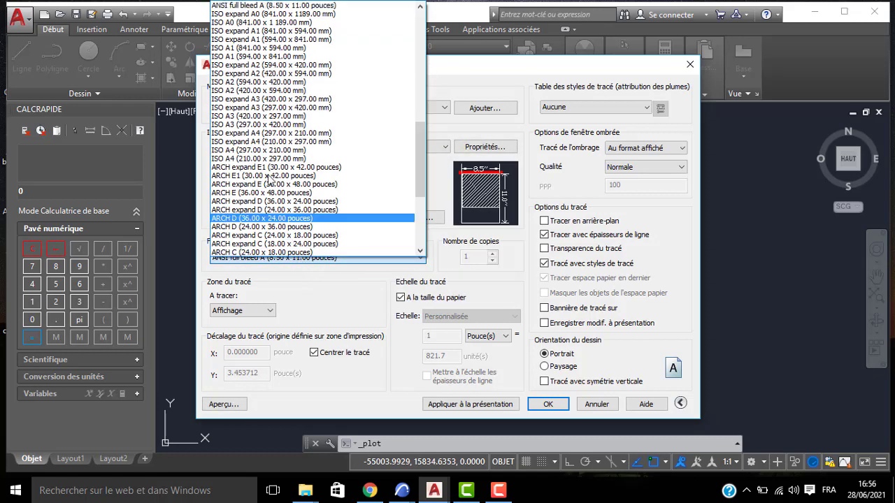
left_click(274, 150)
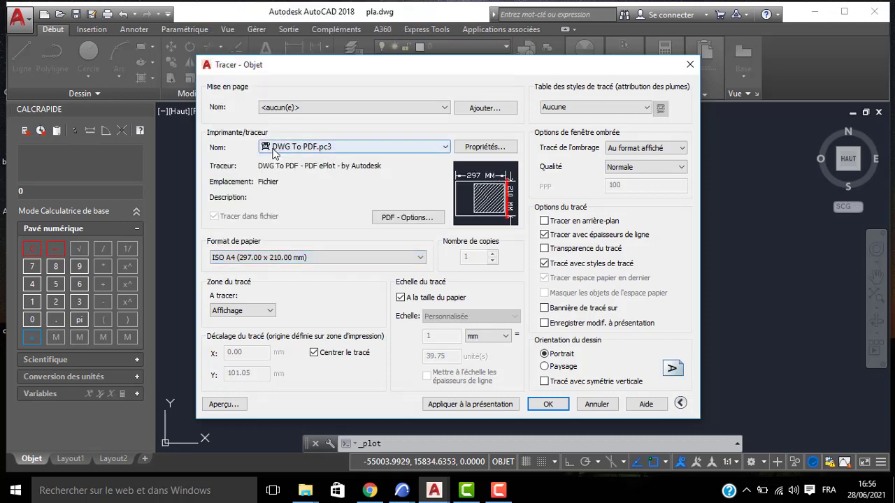
Define the plot area as a window around the whole sheet frame and set the drawing orientation to Paysage.
left_click(271, 312)
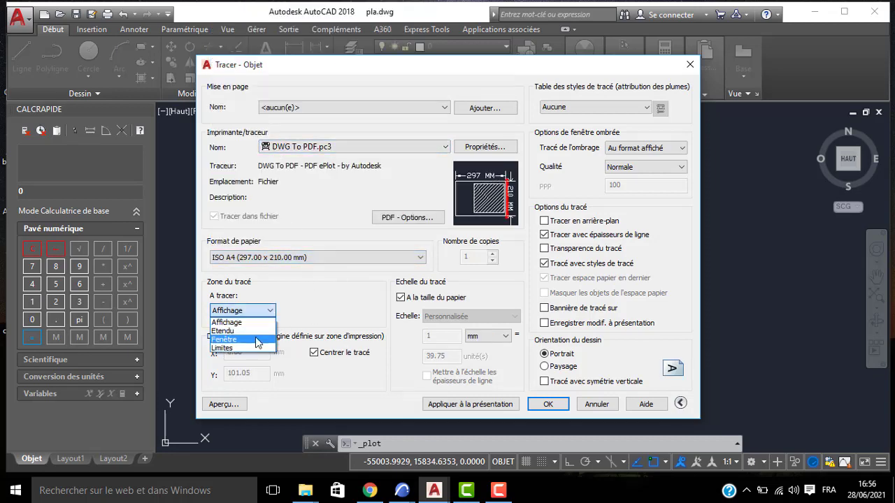
left_click(256, 336)
left_click(282, 205)
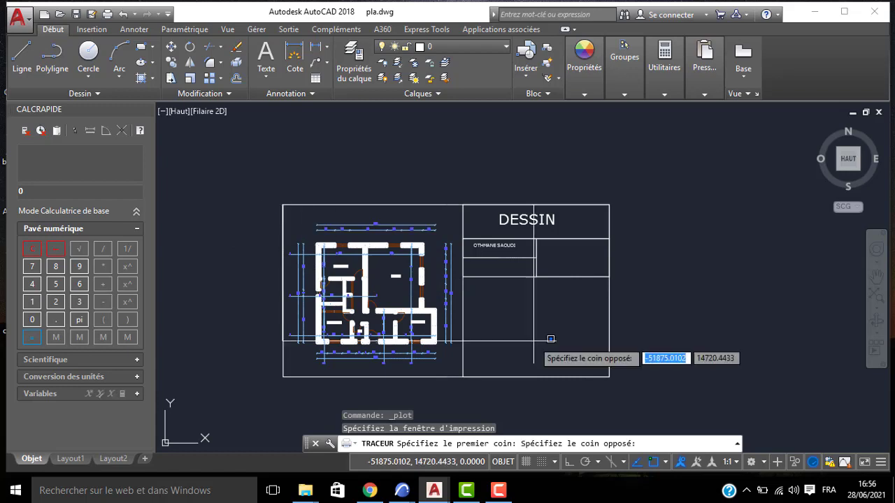
left_click(608, 375)
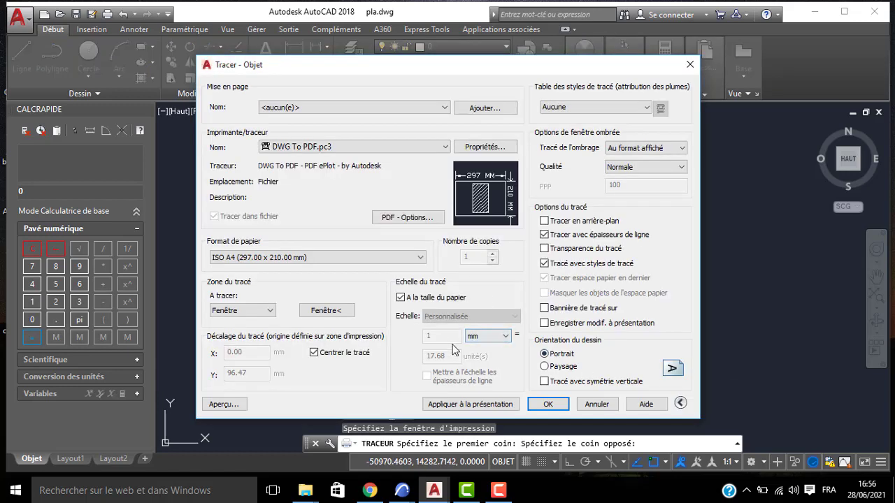
left_click(545, 366)
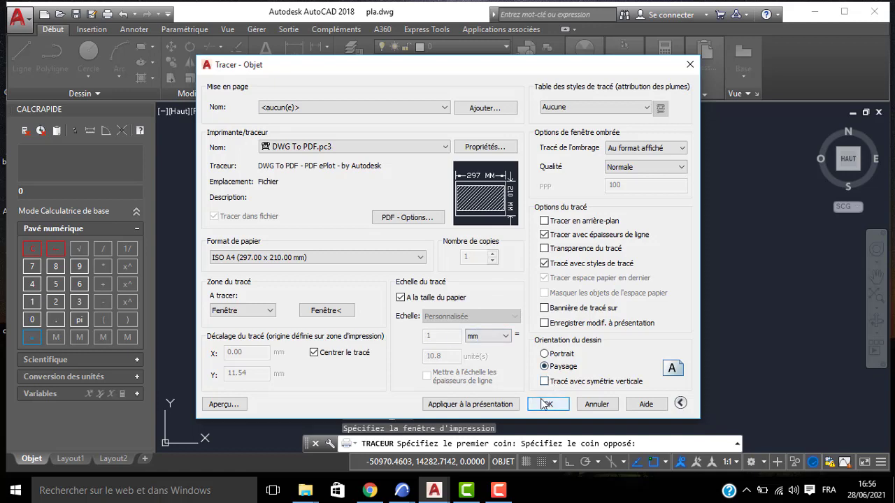
Plot the sheet and save it to the desktop (Bureau) as pla-Objet.pdf.
left_click(545, 404)
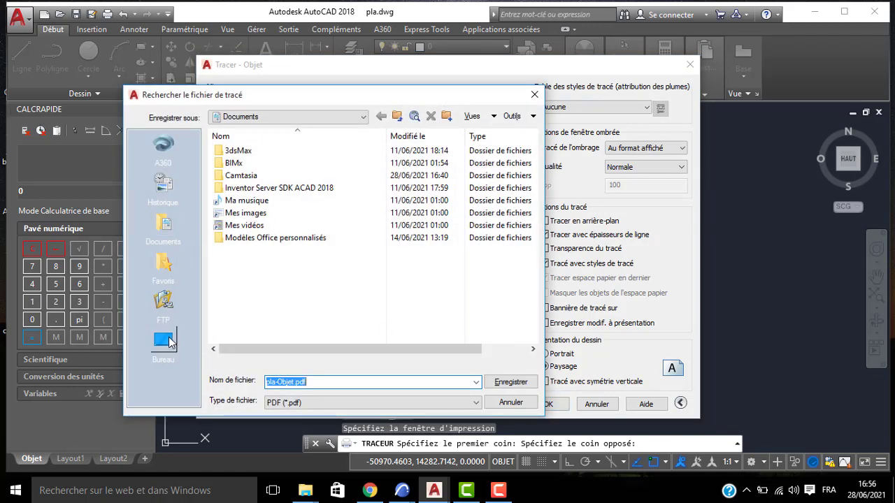
left_click(165, 340)
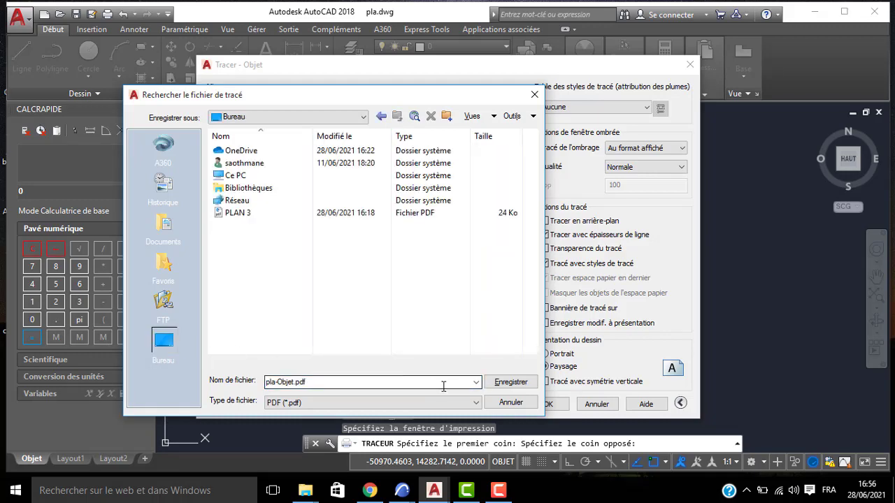
left_click(501, 382)
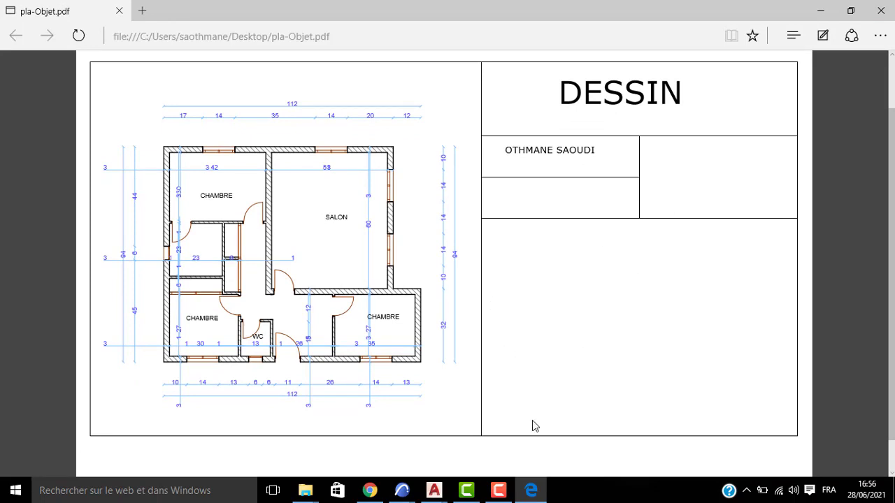
Switch back to pla.dwg in AutoCAD and start another plot with DWG To PDF.pc3 and ISO A4 (297.00 x 210.00 mm) paper.
mouse_move(505, 493)
mouse_move(434, 491)
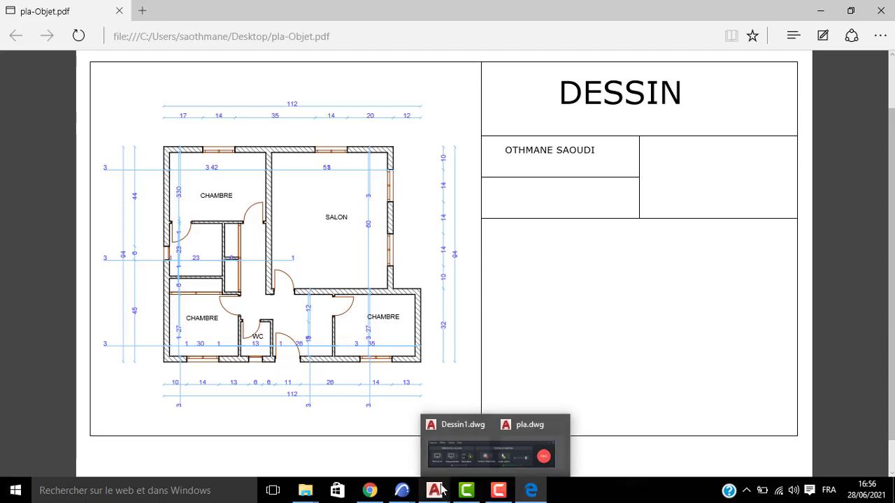
left_click(464, 460)
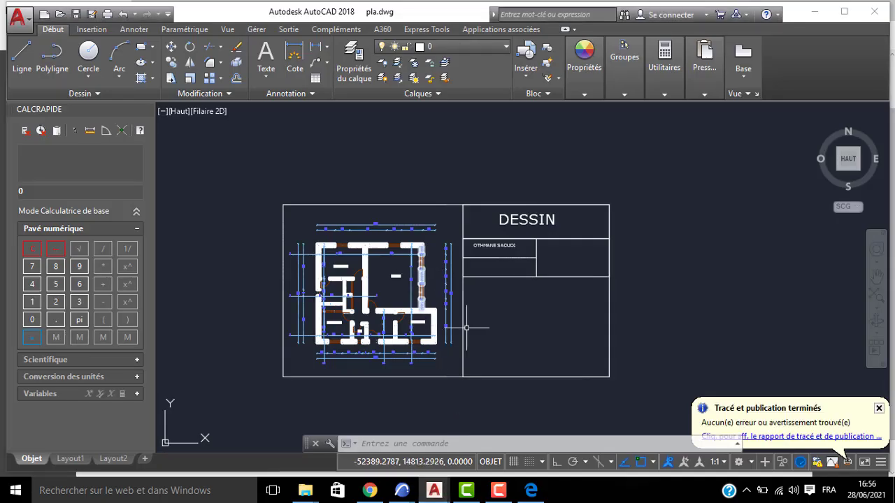
mouse_move(488, 331)
middle_mouse_down()
mouse_move(486, 264)
mouse_move(510, 297)
mouse_move(510, 314)
middle_mouse_up()
key("ctrl+p")
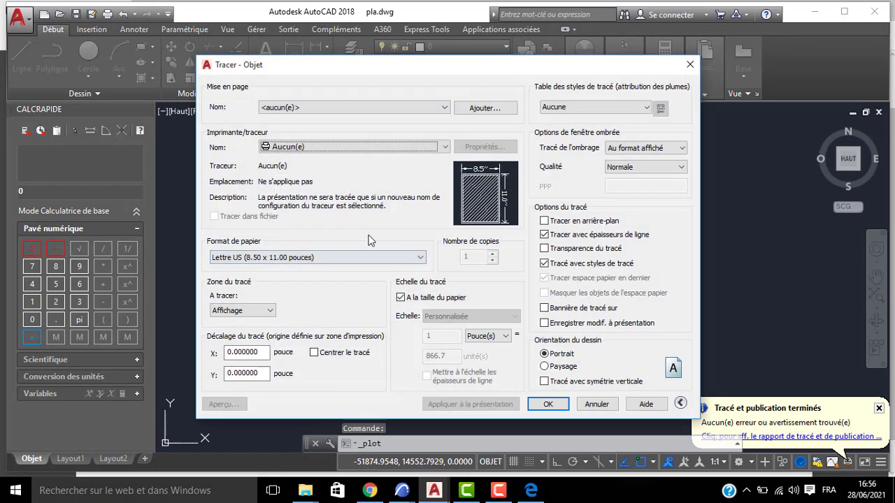
left_click(336, 147)
left_click(294, 287)
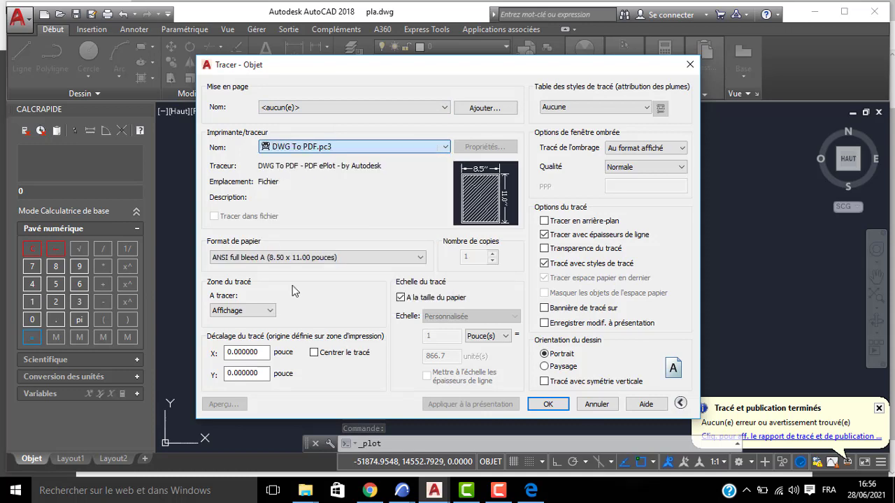
left_click(283, 259)
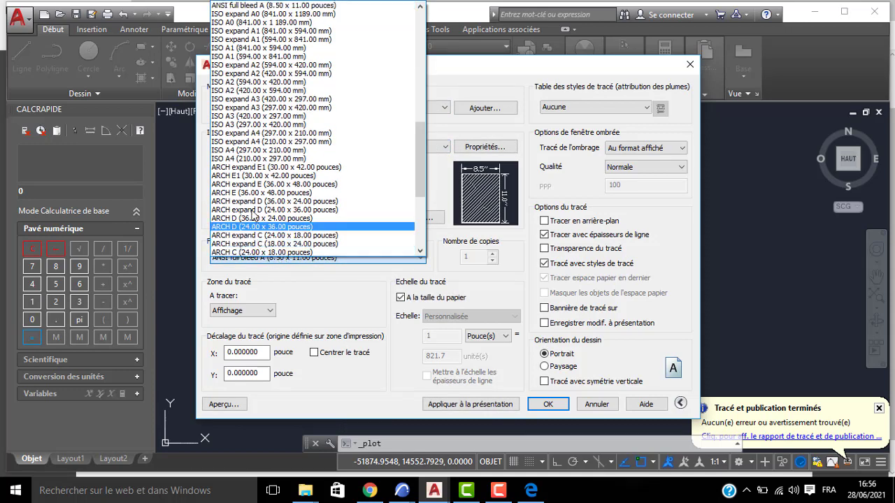
left_click(243, 151)
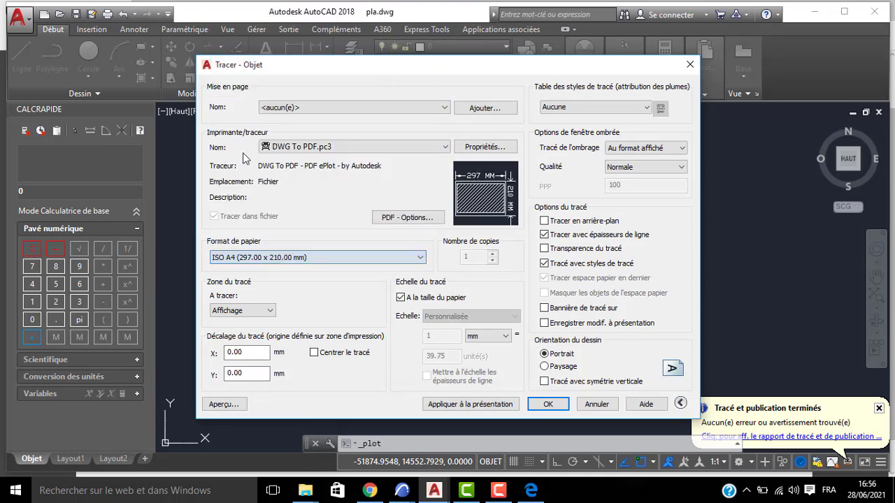
Set the new plot's area to Fenêtre, picking opposite corners of the sheet frame.
left_click(246, 311)
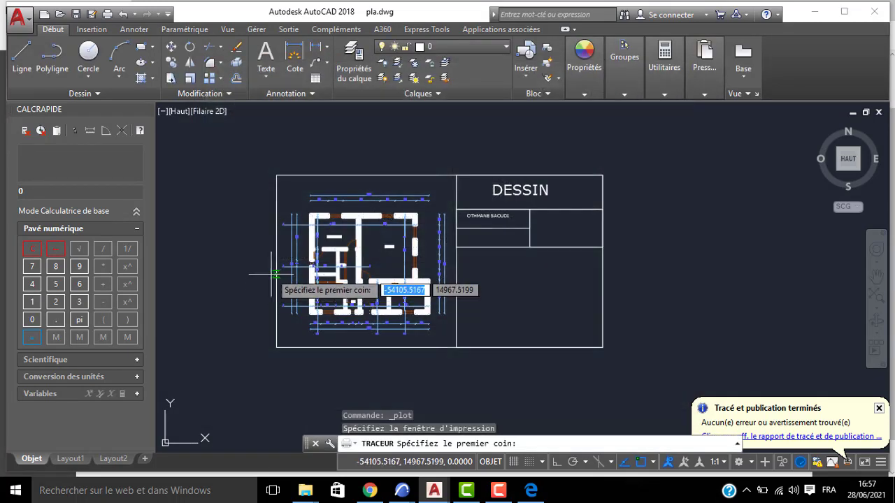
scroll(264, 179, "up", 5)
left_click(265, 178)
scroll(299, 184, "down", 3)
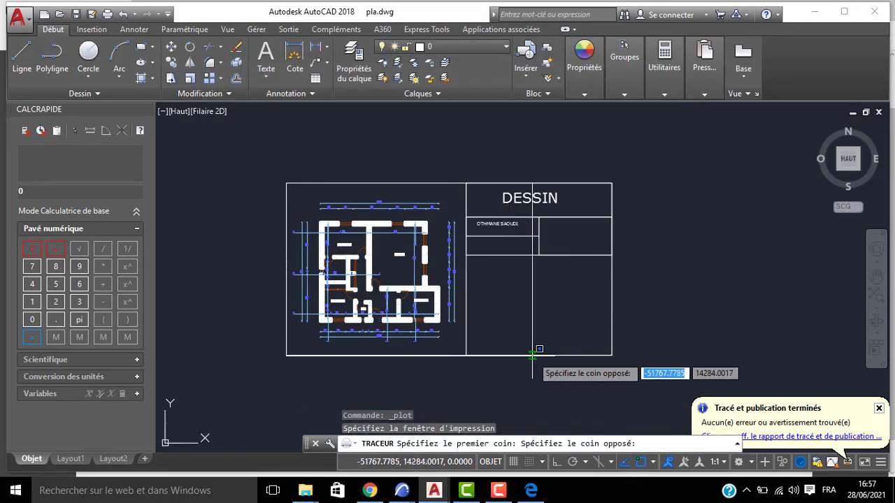
left_click(606, 346)
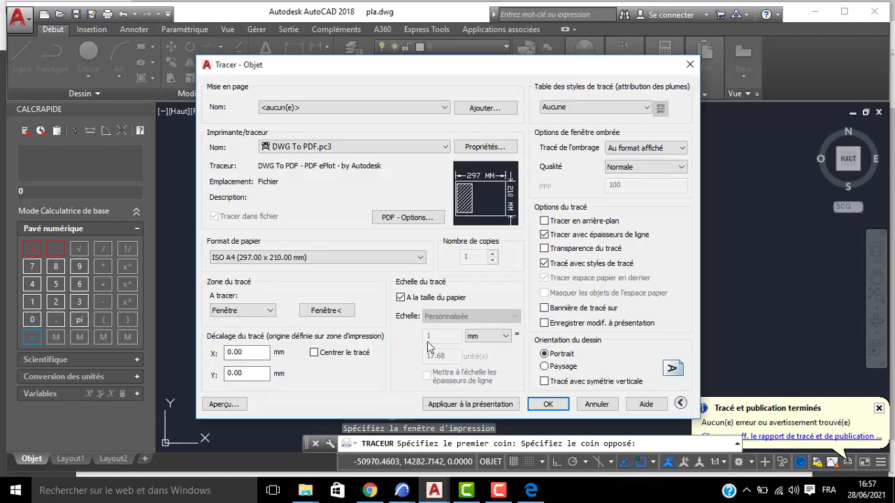
Try a centred plot in Paysage orientation at a 1:10 scale instead of fitting to paper, and cancel the plot.
left_click(314, 353)
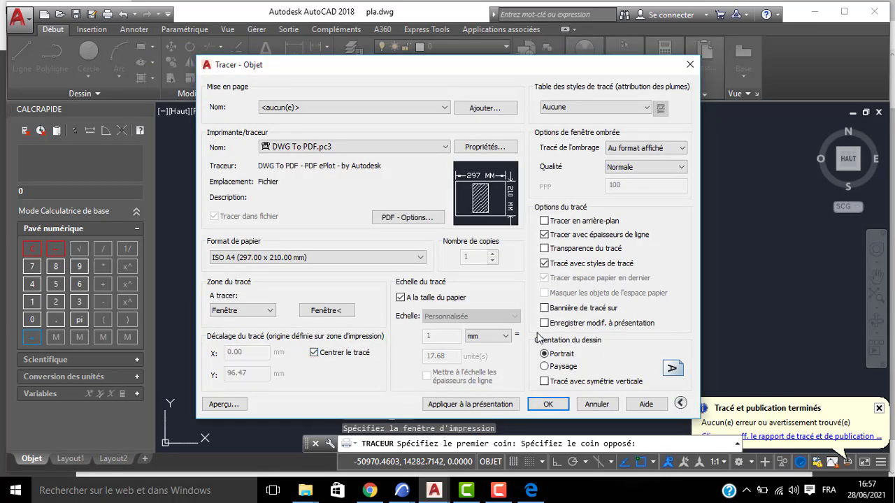
left_click(544, 366)
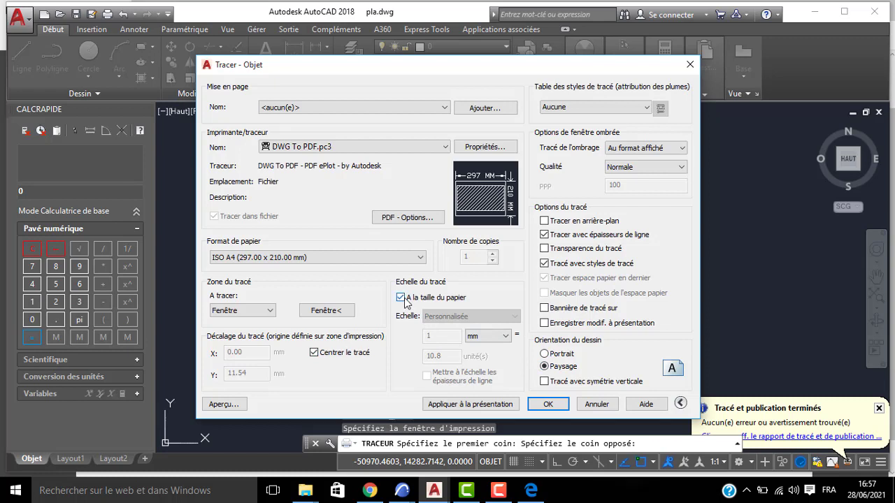
left_click(401, 297)
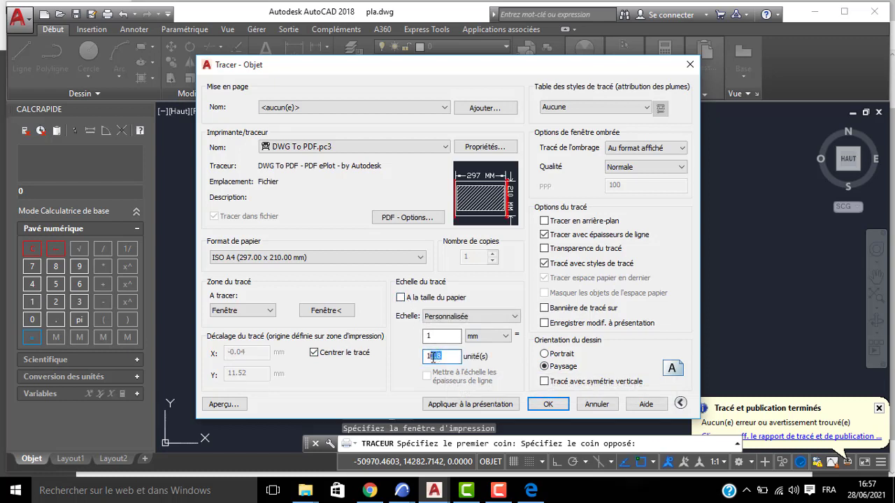
key("BackSpace")
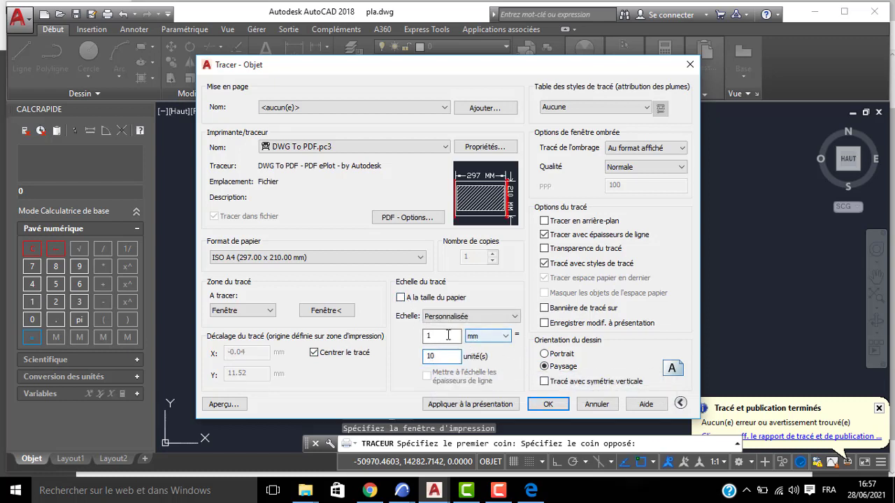
left_click(448, 336)
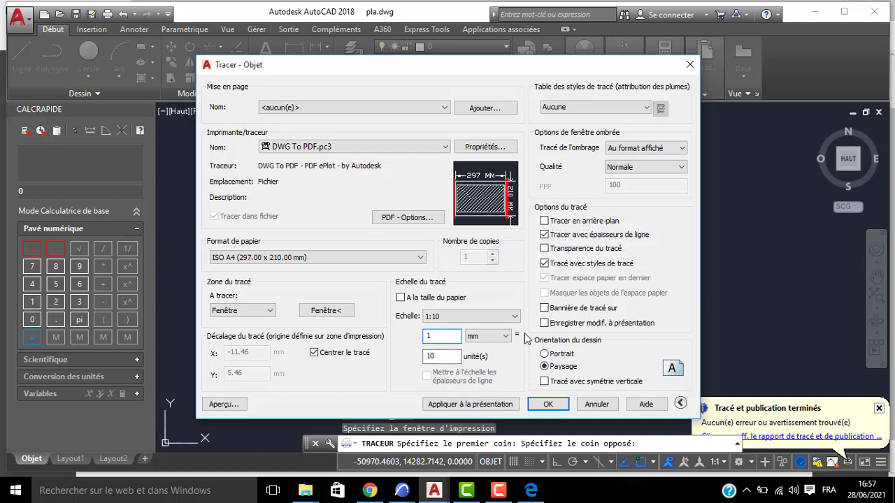
left_click(595, 405)
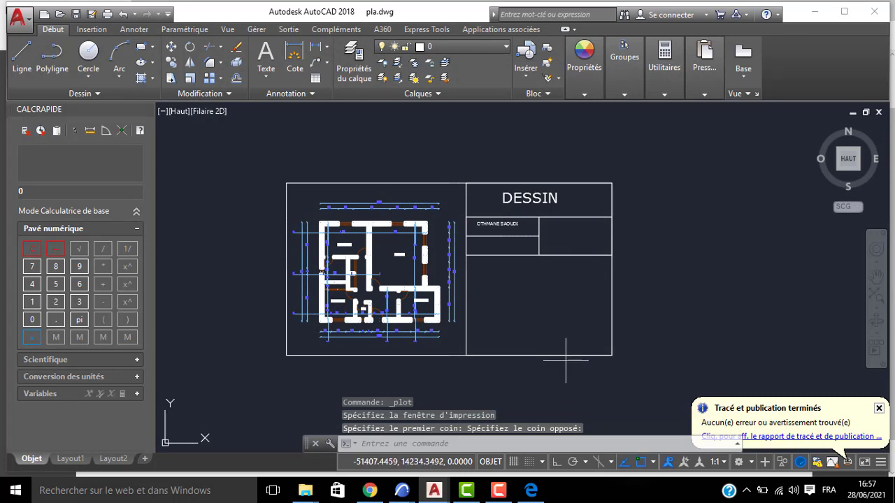
left_click(597, 360)
middle_click_drag(612, 355, 611, 348)
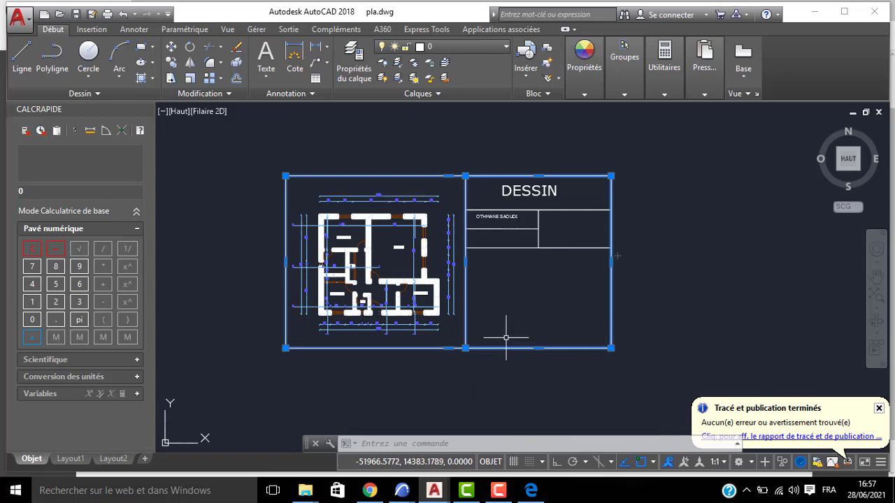
middle_click_drag(506, 336, 507, 319)
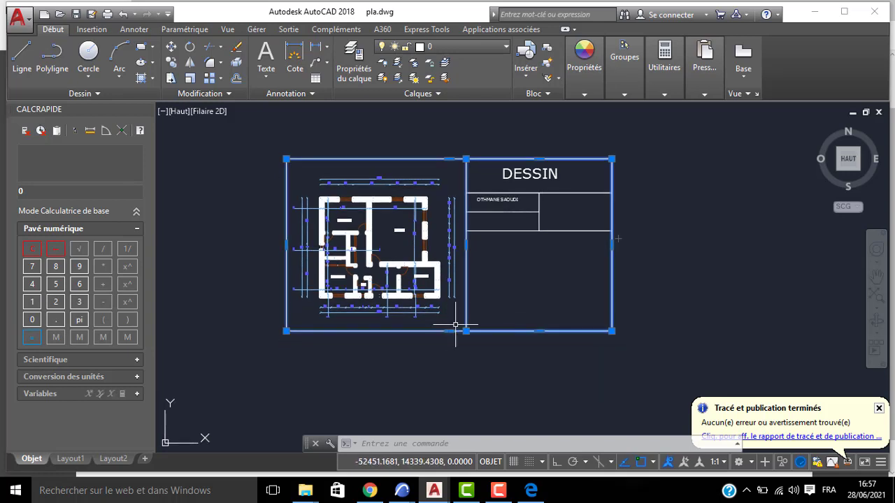
key("Escape")
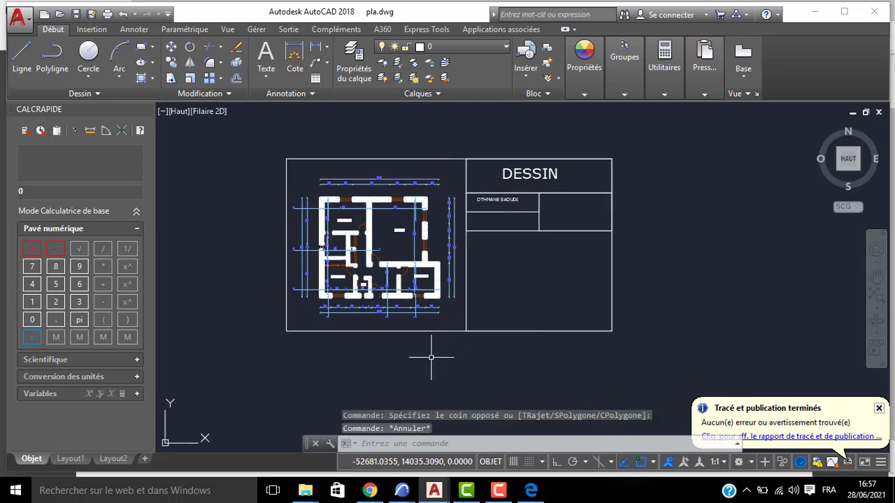
Draw a 2970 by 2100 rectangle starting from a free point below the existing sheet.
type("REC")
key("Return")
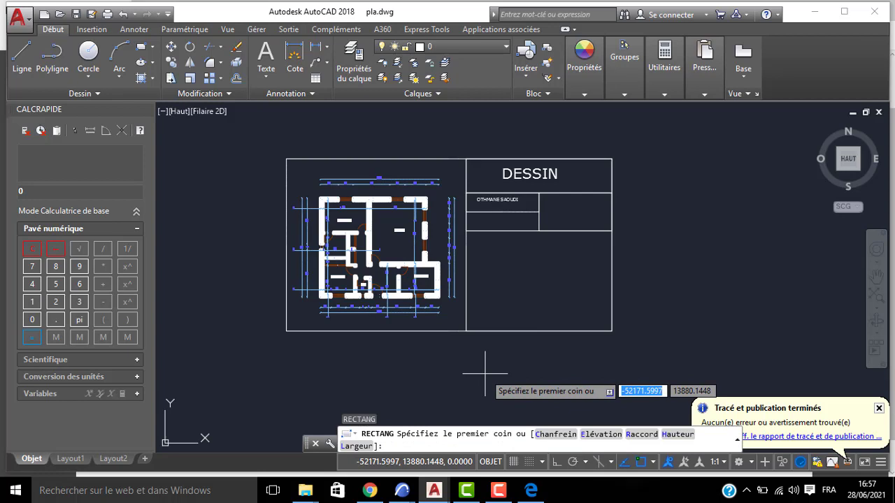
left_click(410, 358)
middle_click_drag(635, 403, 544, 278)
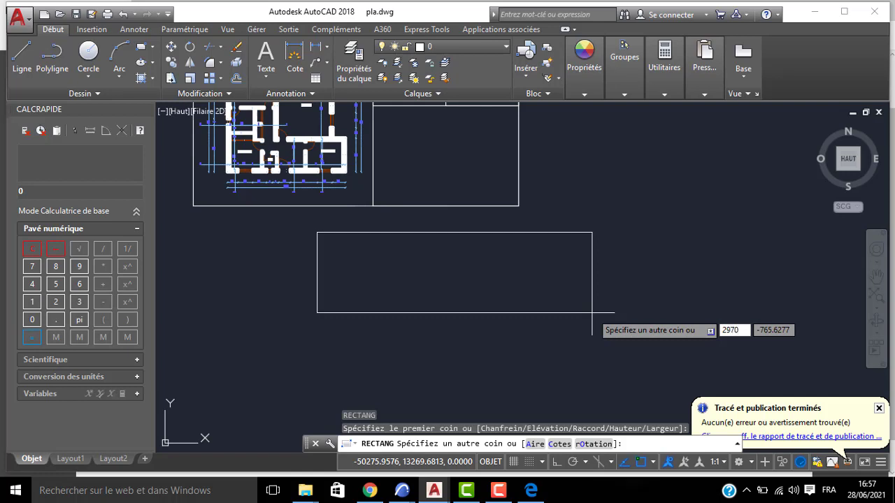
type("2970")
key("Tab")
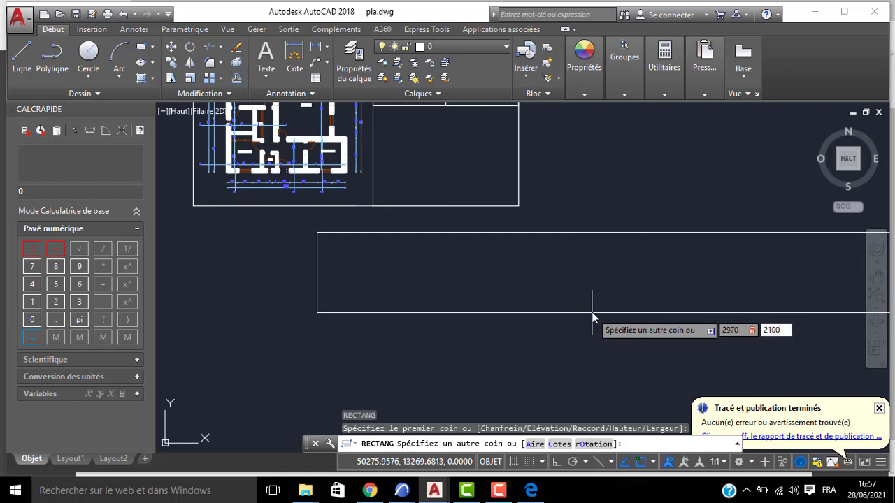
type("2100")
key("Return")
scroll(580, 308, "down", 5)
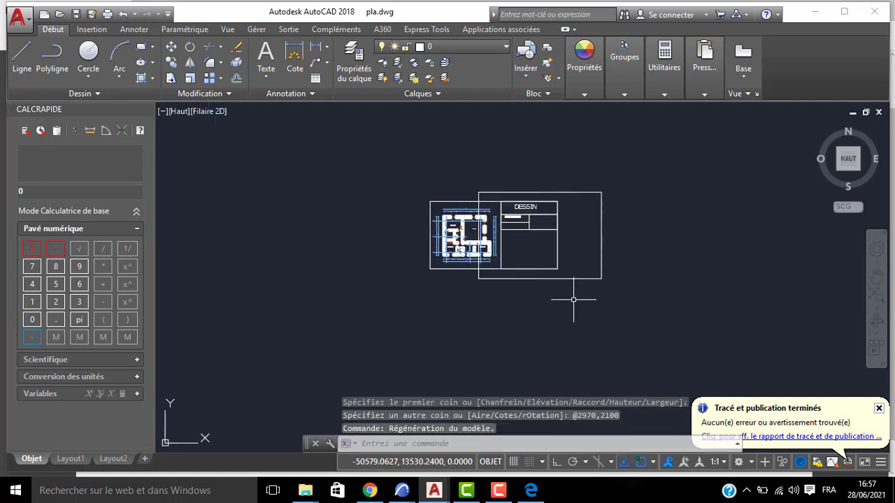
Move the new rectangle over the existing sheet so that it encloses the dimensioned floor plan.
left_click(572, 281)
mouse_move(564, 284)
left_mouse_down()
mouse_move(528, 277)
mouse_move(556, 311)
left_mouse_up()
left_click(594, 352)
left_click(581, 285)
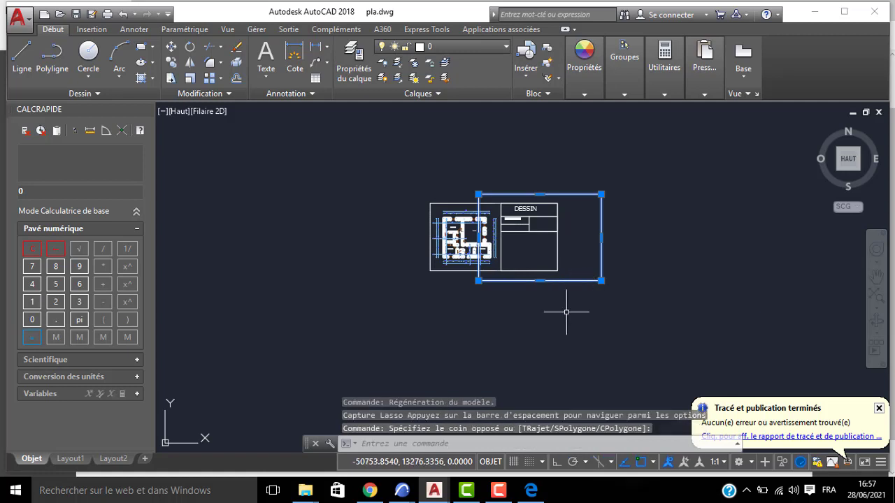
left_click(572, 281)
left_click_drag(557, 280, 527, 275)
scroll(529, 286, "up", 4)
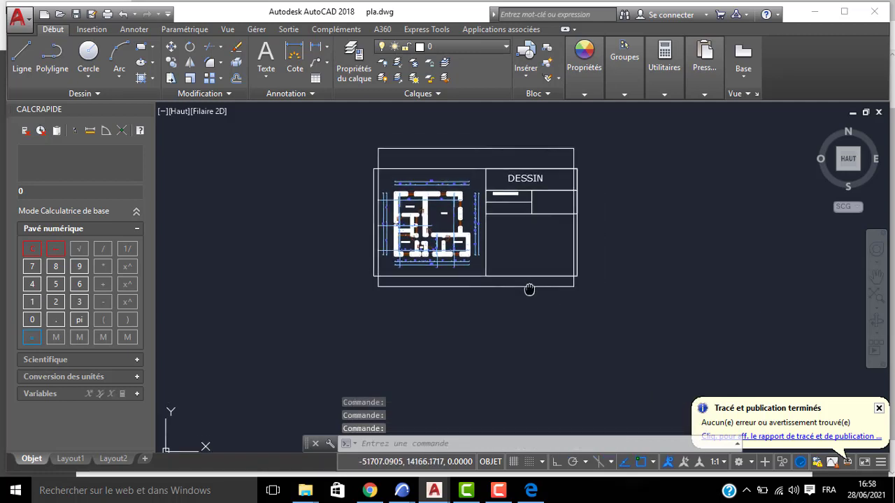
middle_click_drag(529, 312, 541, 331)
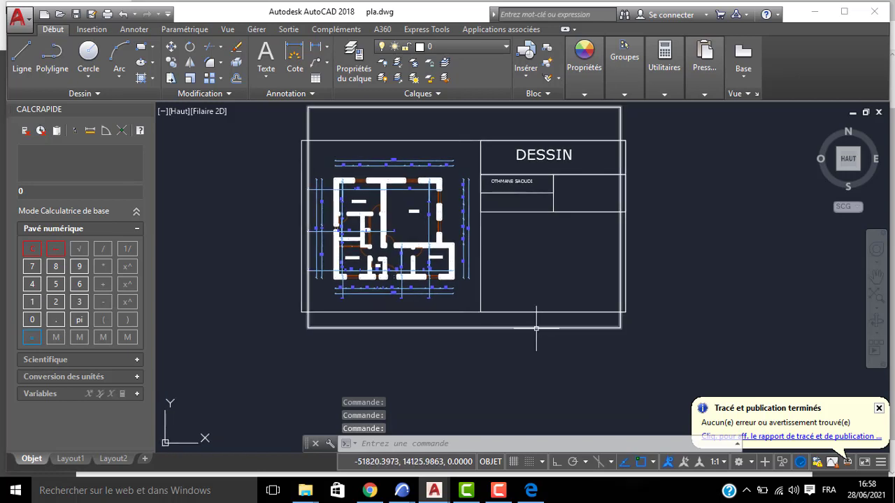
left_click(534, 329)
left_click_drag(531, 329, 524, 329)
middle_click_drag(527, 303, 535, 317)
Delete the two old frame rectangles around the floor plan and below the title block.
left_click(539, 326)
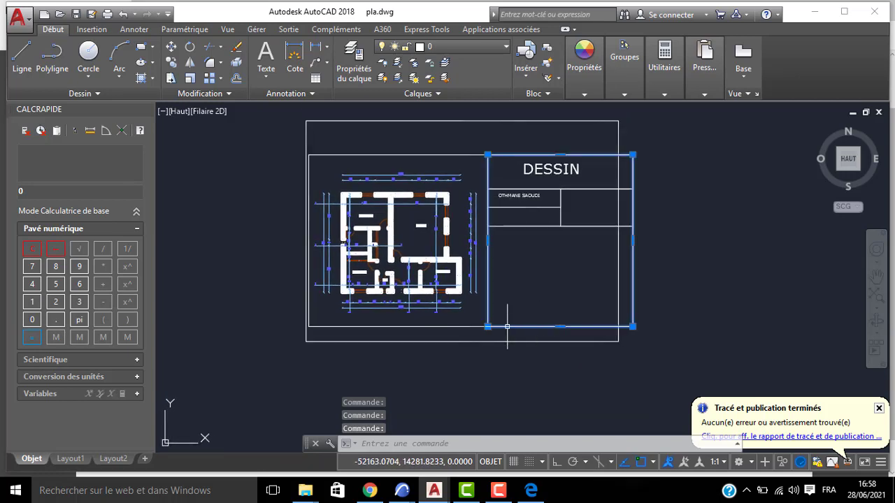
left_click(471, 326)
mouse_move(470, 327)
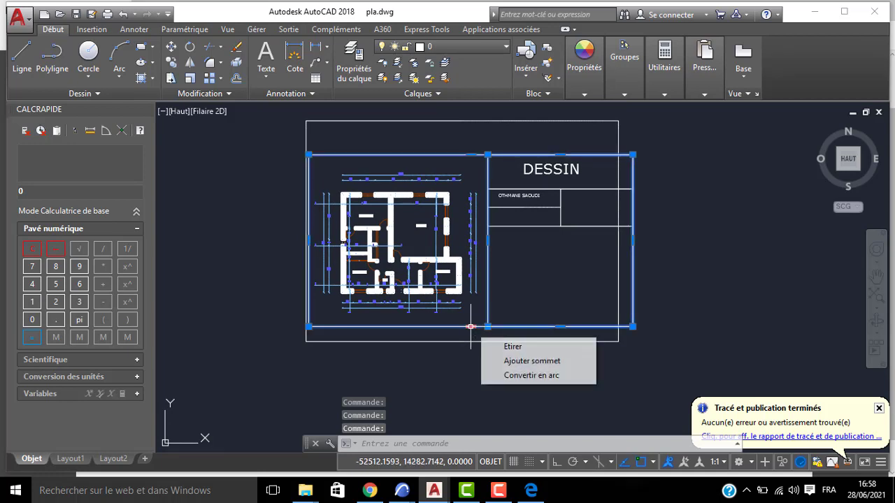
key("Delete")
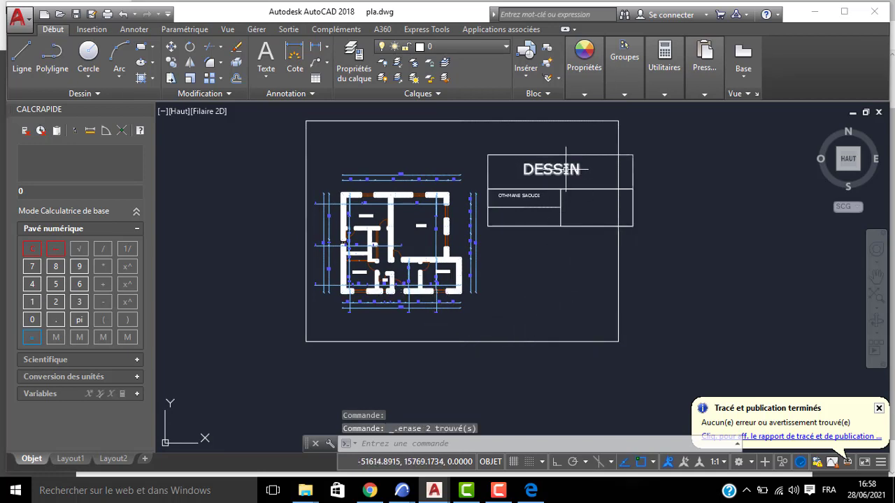
Move the whole DESSIN title block with its texts so its upper-right corner meets the new frame's upper-right corner.
left_click(581, 145)
left_click(486, 235)
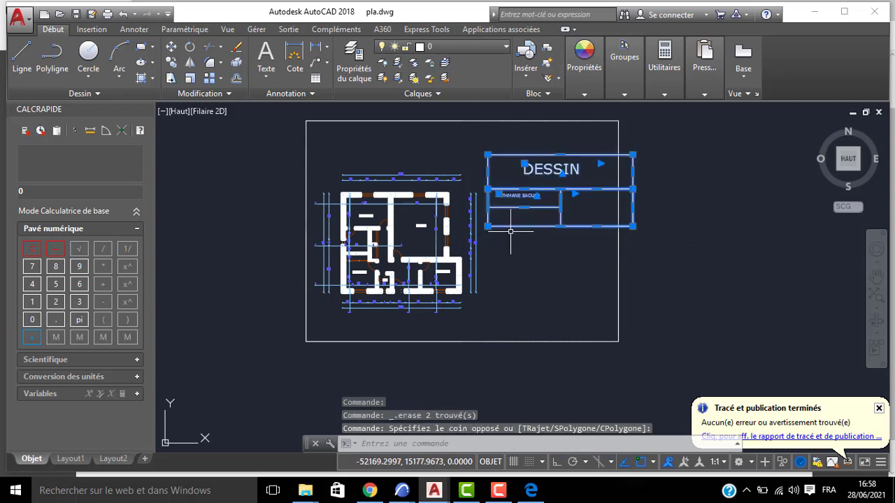
left_click(531, 229)
left_click(513, 165)
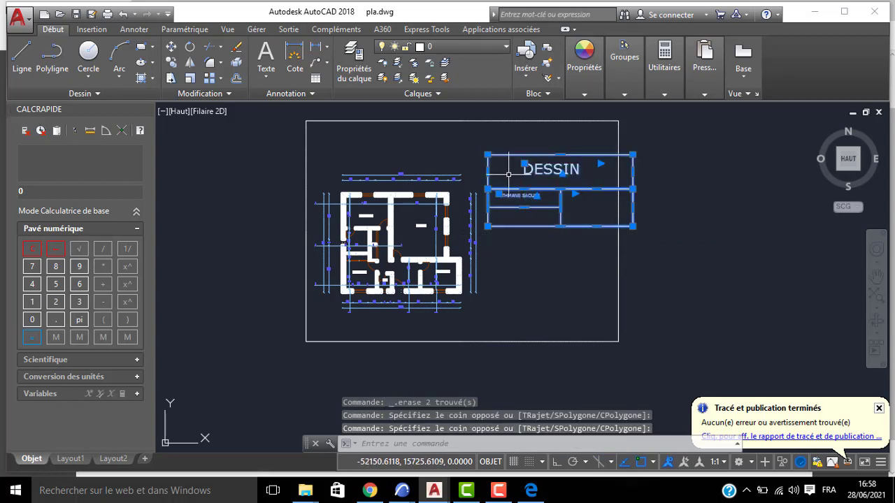
key("Return")
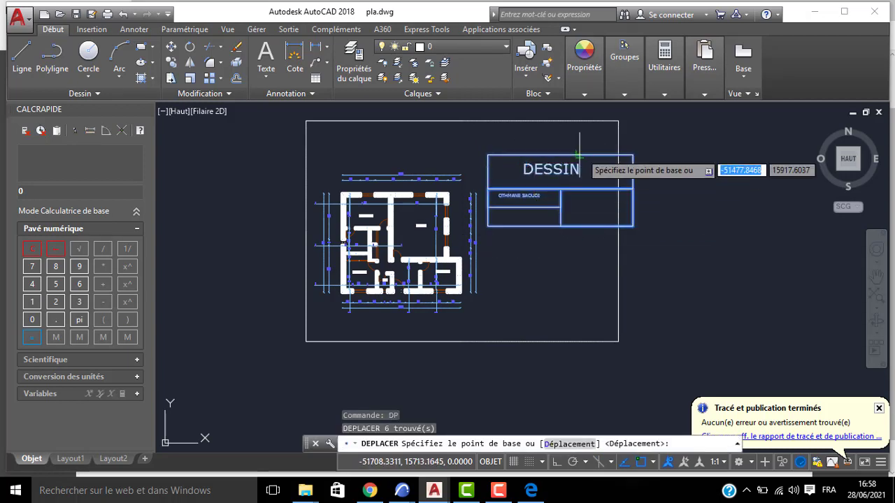
left_click(632, 154)
left_click(618, 121)
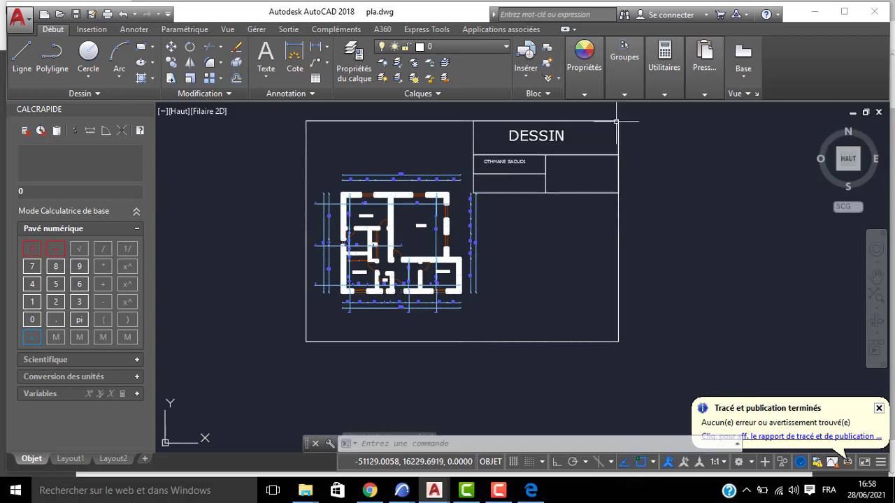
Offset the new sheet frame inward by 20 to form a double border.
middle_click_drag(579, 260, 595, 260)
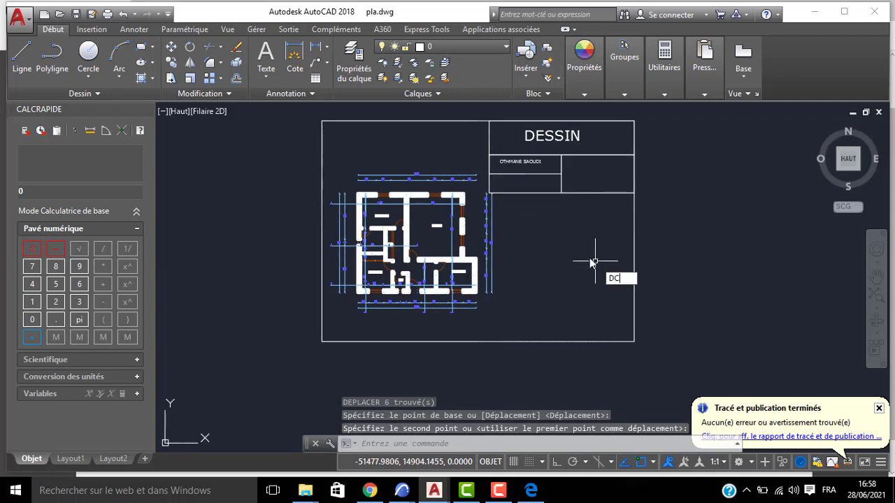
key("Return")
type("20")
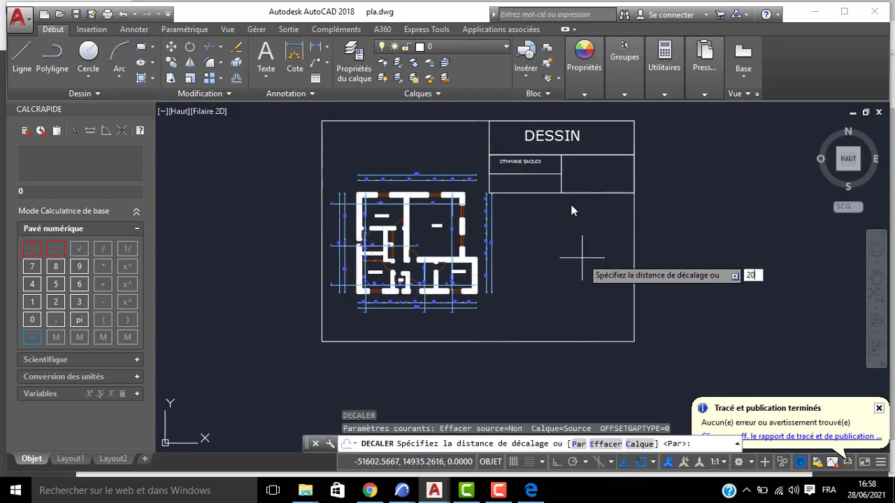
key("Return")
left_click(461, 122)
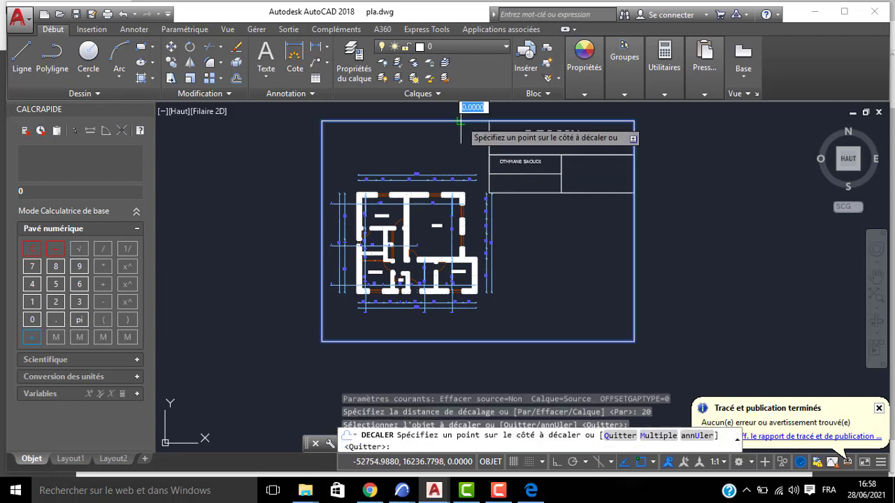
left_click(461, 144)
key("Return")
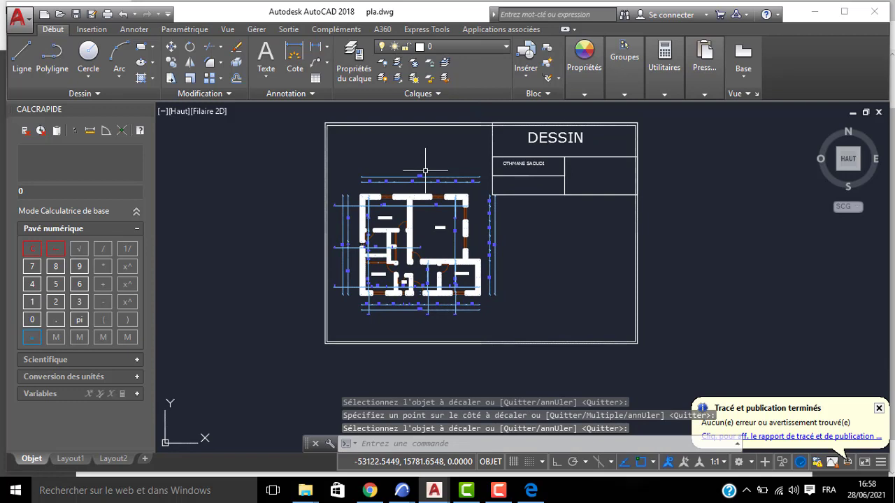
Start a new plot with the DWG To PDF.pc3 plotter and ISO A4 (297.00 x 210.00 mm) paper.
key("ctrl+p")
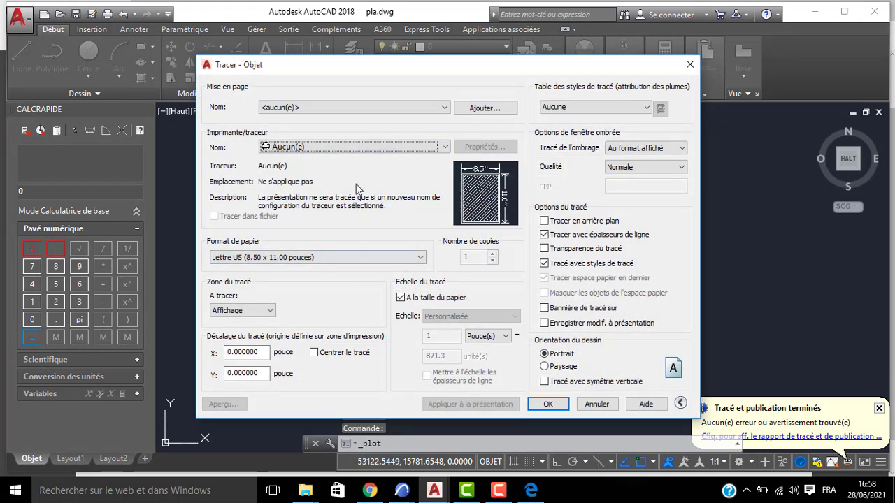
left_click(352, 146)
left_click(312, 287)
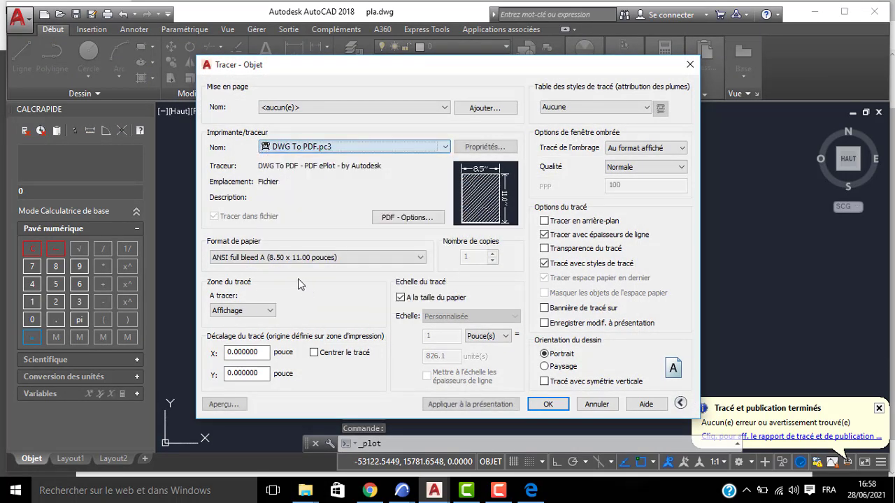
left_click(301, 258)
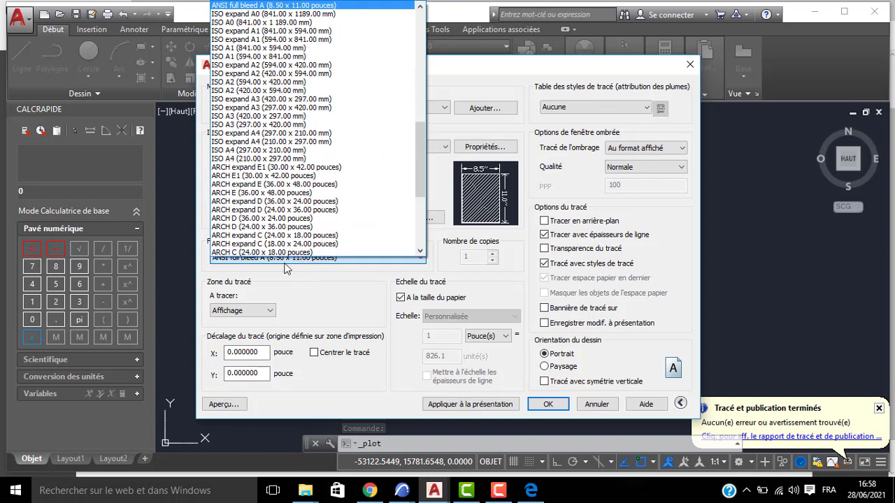
left_click(287, 151)
Set the plot area to Fenêtre, picking the upper-left and lower-right corners of the inner frame.
left_click(270, 311)
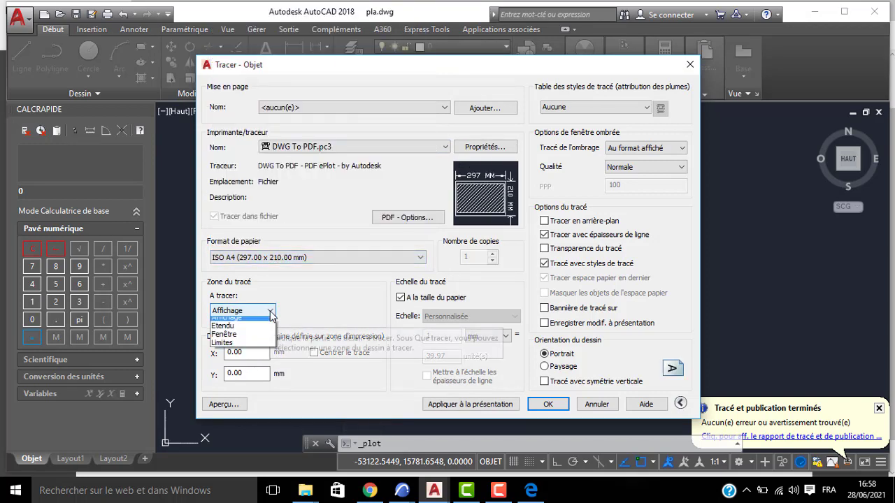
left_click(250, 336)
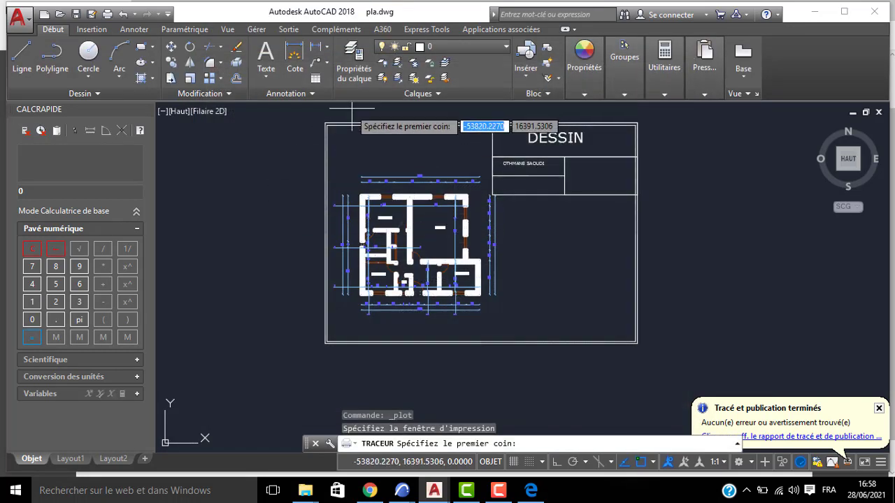
left_click(327, 125)
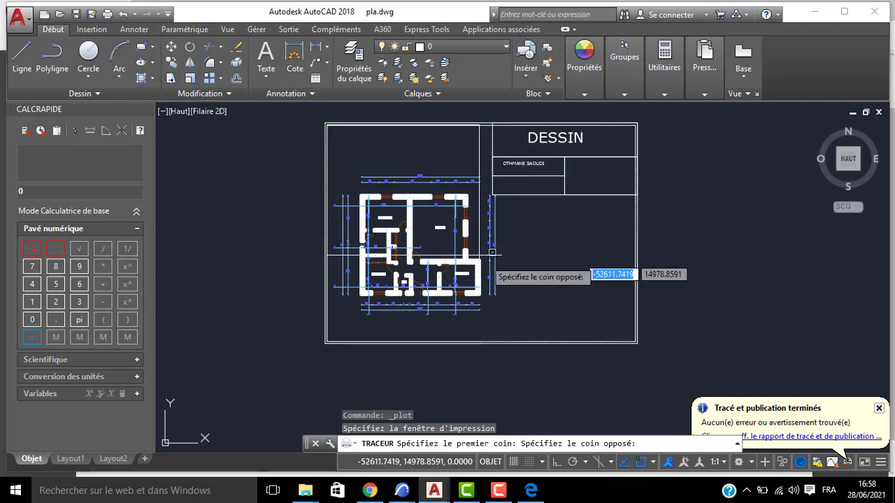
scroll(615, 329, "up", 6)
middle_click_drag(717, 389, 659, 310)
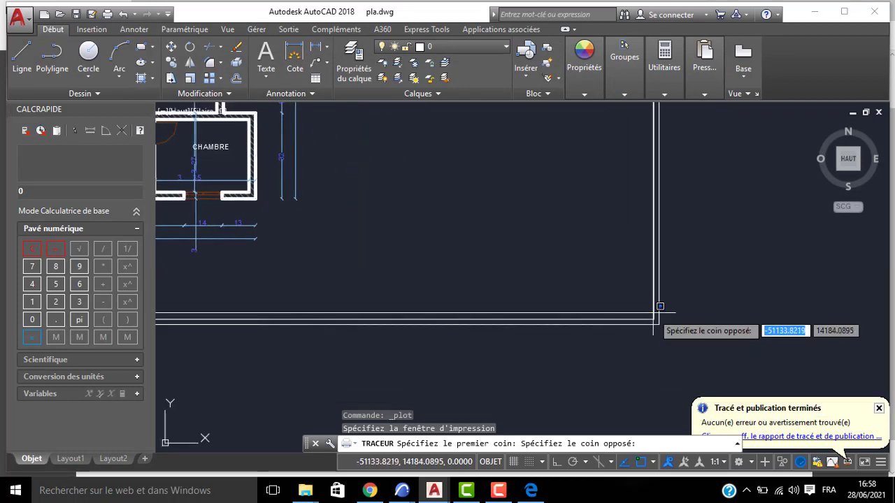
left_click(659, 314)
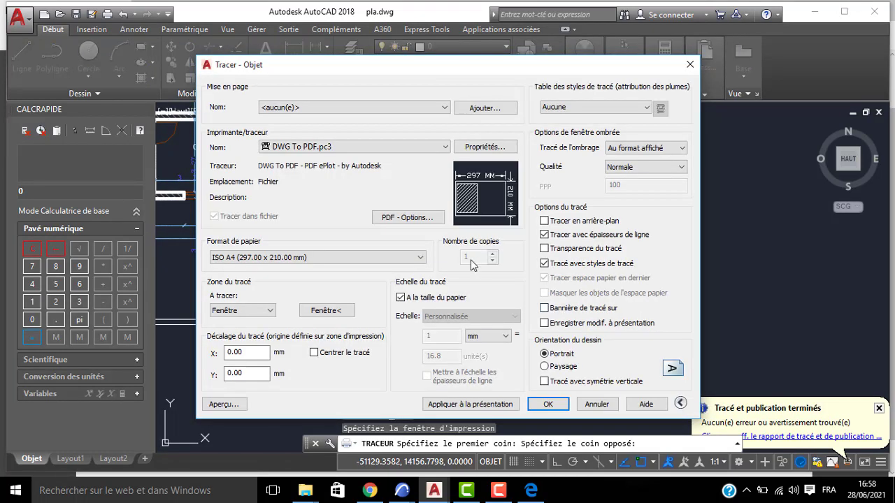
Centre the plot on the paper, orient it as Paysage, turn off fit to paper and set the scale to 1 mm = 10 units.
left_click(314, 353)
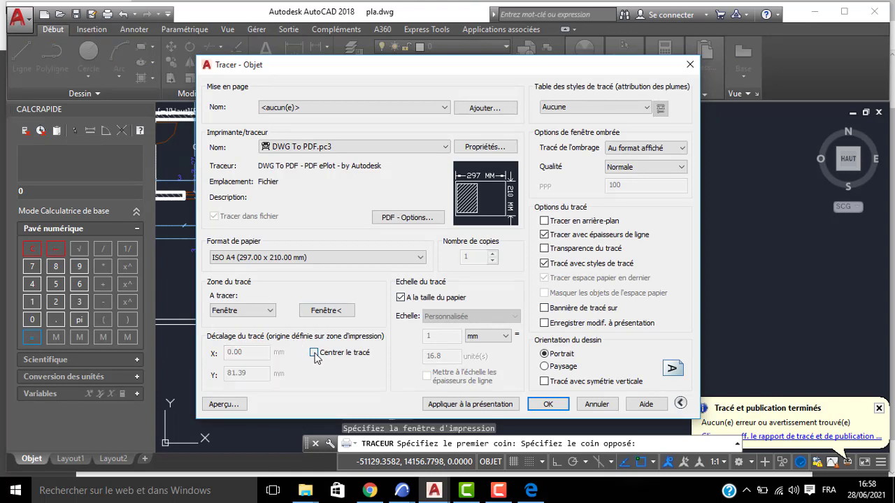
left_click(545, 367)
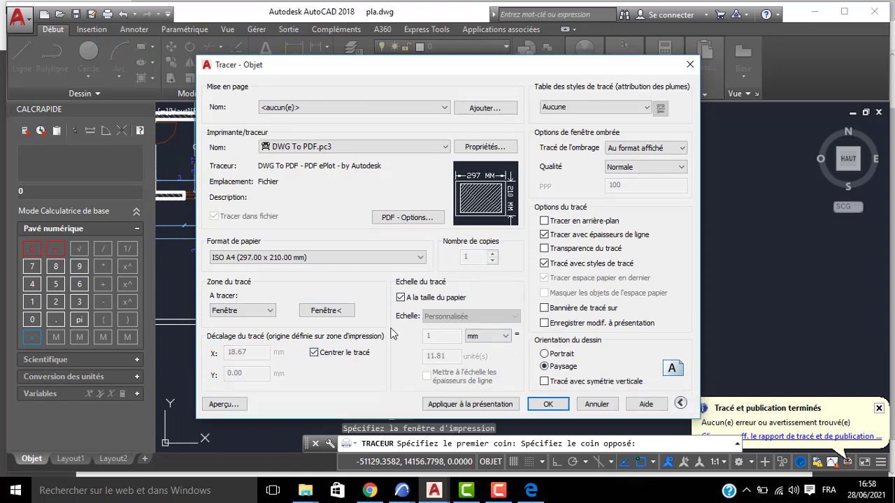
left_click(400, 298)
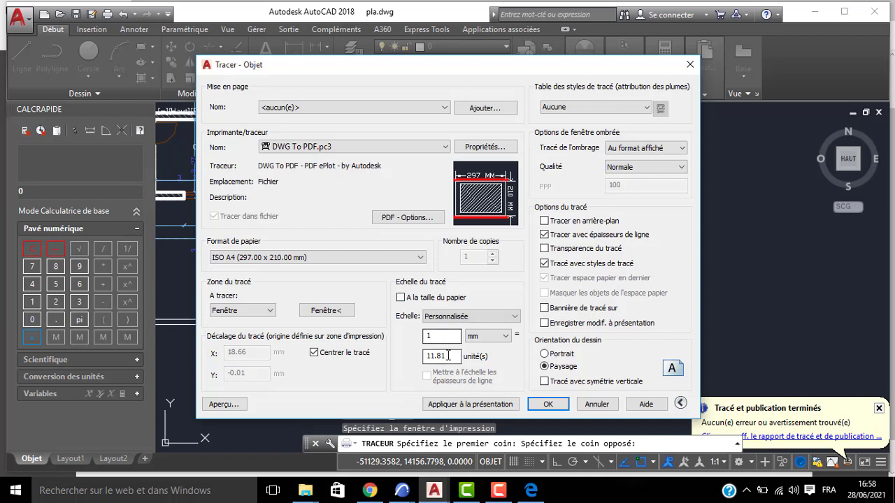
type("0")
left_click(437, 338)
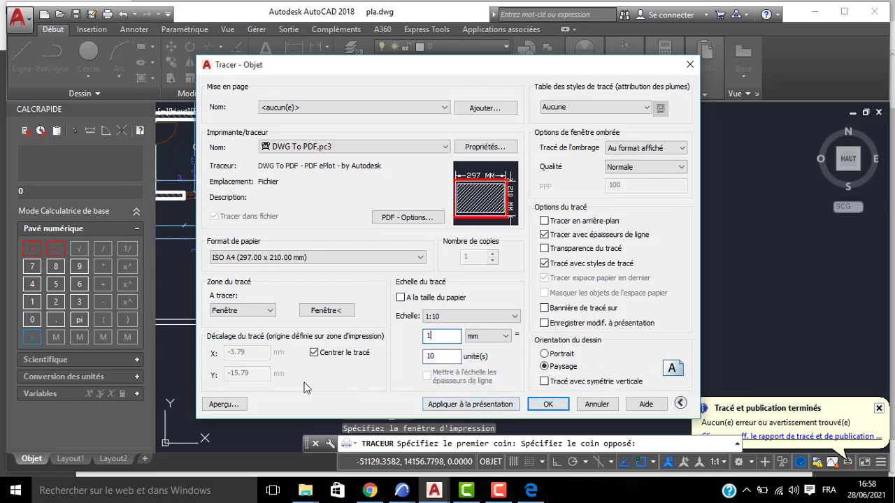
Preview the plot, continuing despite the annotation scale mismatch, and leave the plot setup without plotting.
left_click(216, 405)
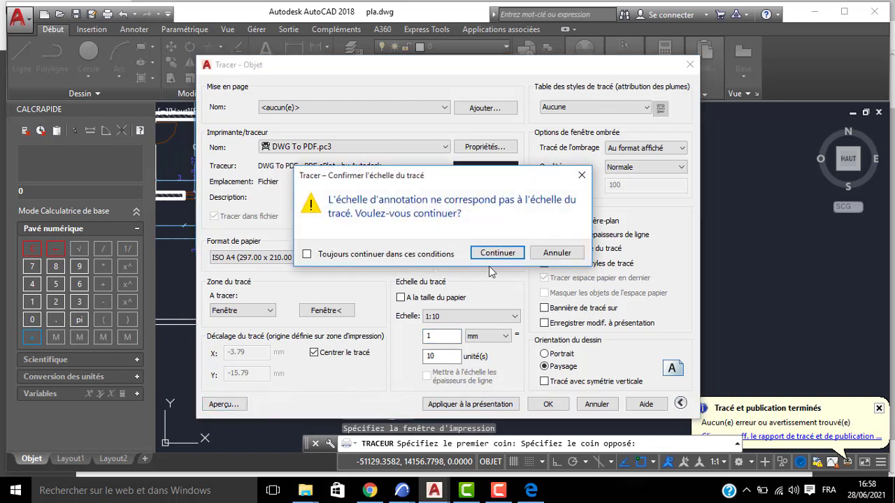
left_click(490, 256)
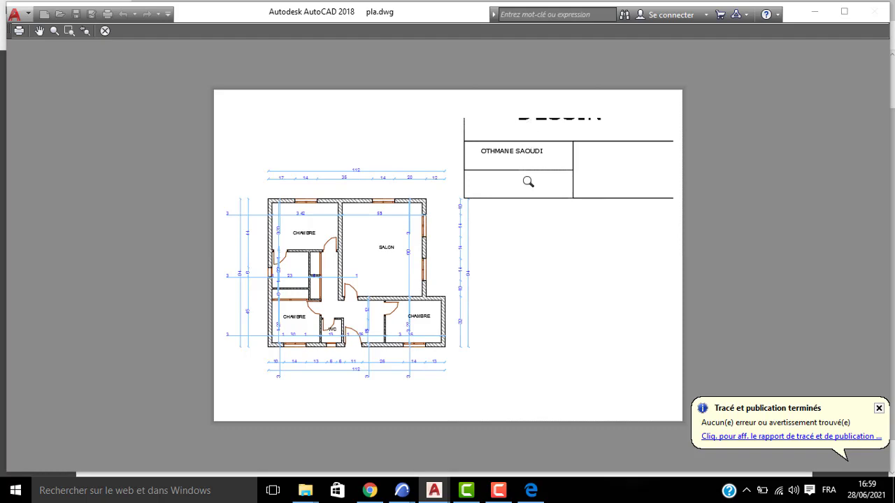
key("Escape")
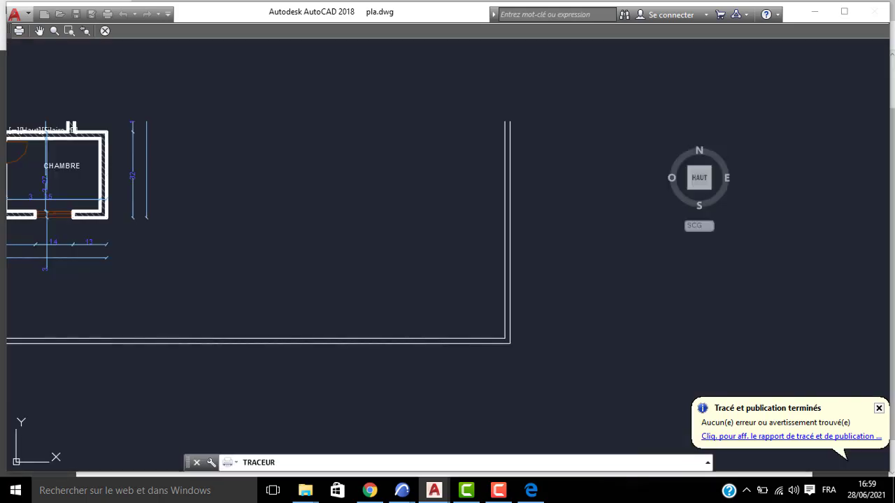
key("Escape")
Shift the whole DESSIN title block with its texts downward and slightly to the right, away from the frame's top edge.
scroll(463, 180, "down", 3)
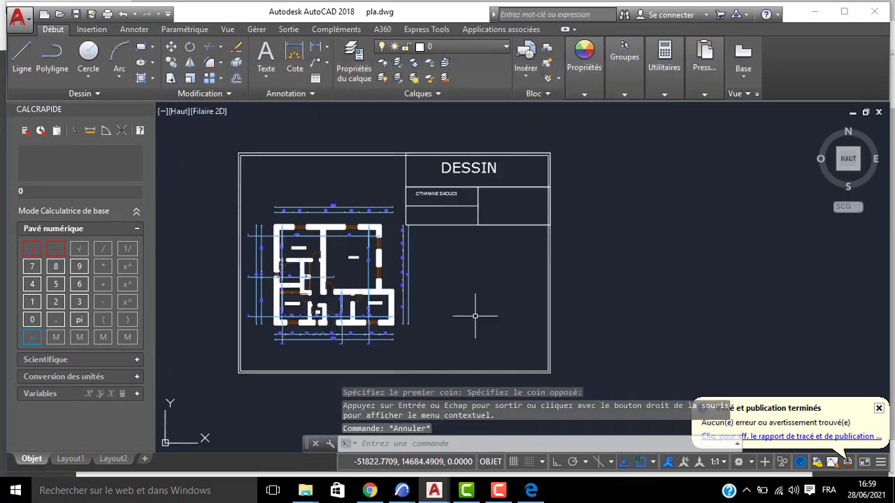
left_click(481, 236)
left_click(456, 159)
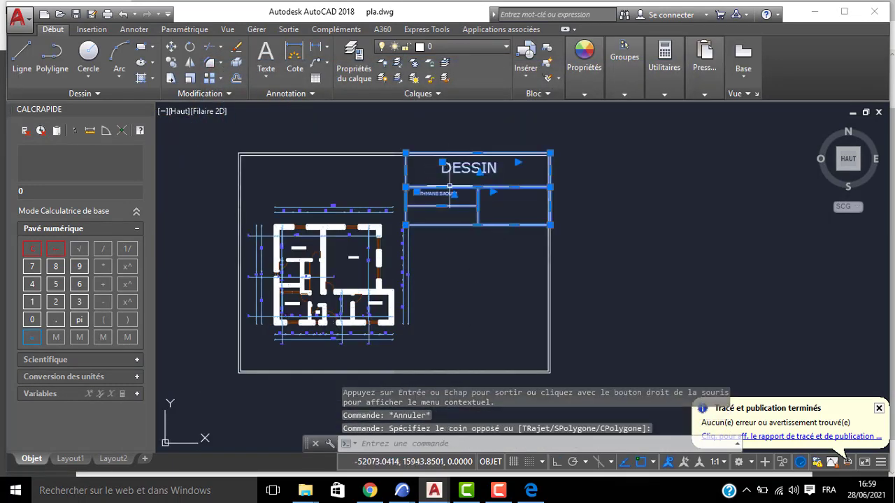
left_click_drag(471, 225, 474, 278)
Explode the whole DESSIN title block so its rectangles become separate lines.
scroll(473, 278, "up", 2)
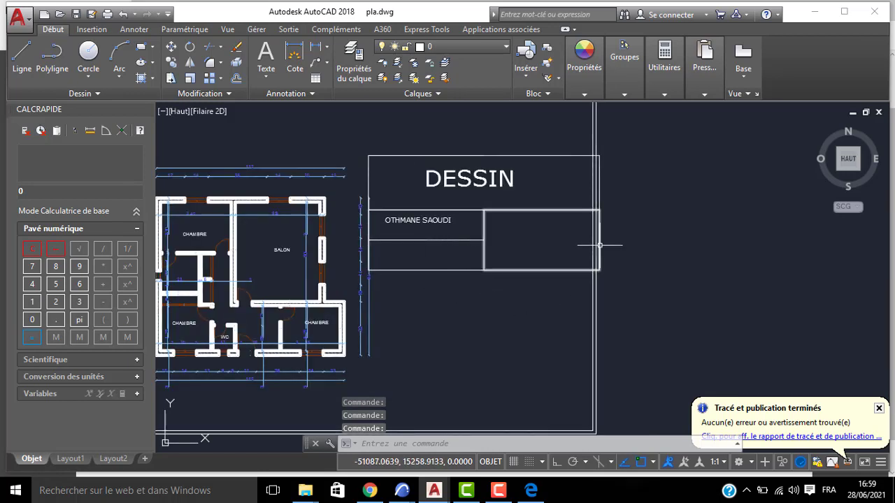
scroll(599, 243, "up", 2)
type("x")
key("Return")
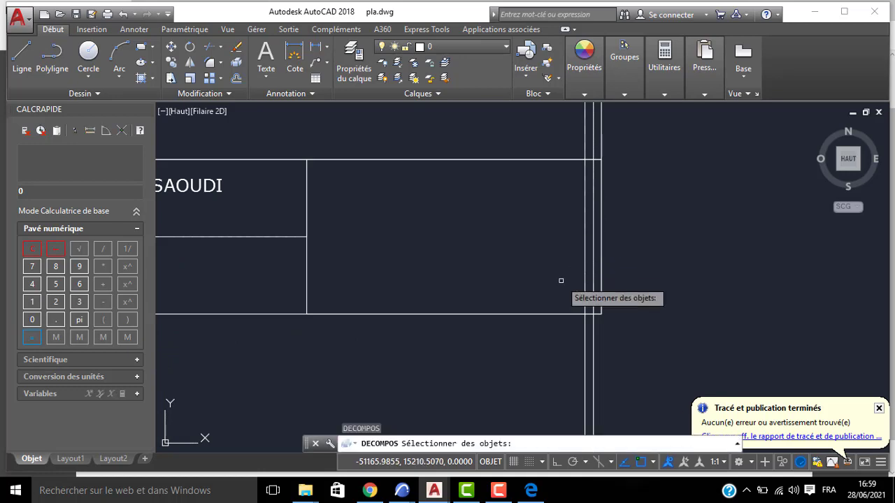
left_click(493, 333)
scroll(450, 291, "down", 5)
middle_click_drag(443, 286, 475, 292)
left_click(407, 226)
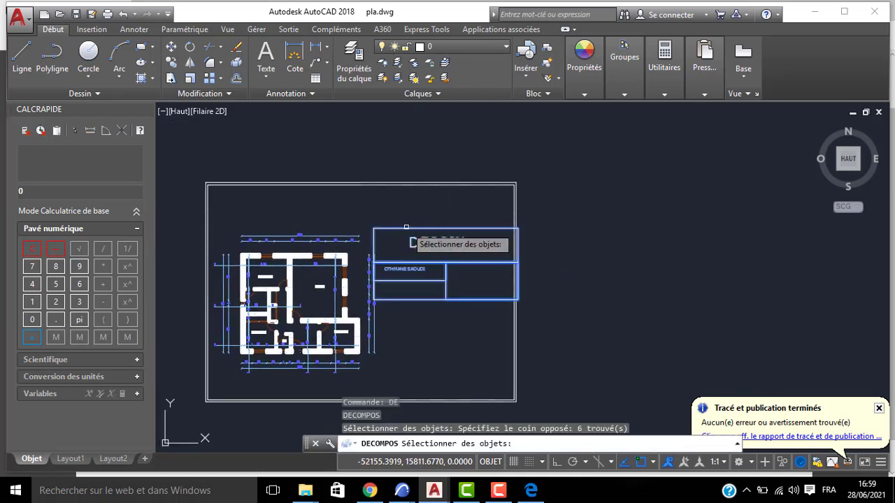
key("Return")
Move the title block's left vertical edge segments about 60 units horizontally to the right with Ortho on.
left_click(375, 239)
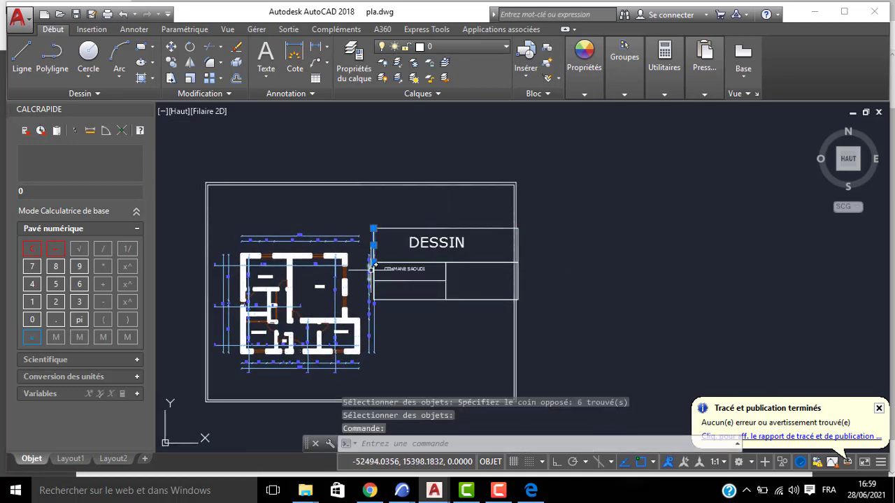
scroll(375, 269, "up", 2)
scroll(375, 257, "up", 3)
left_click(398, 155)
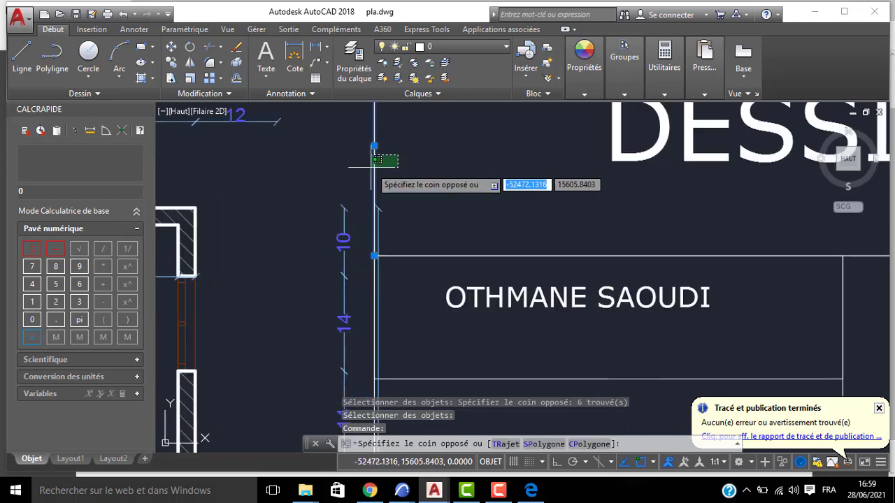
left_click(370, 170)
scroll(372, 295, "up", 1)
scroll(372, 295, "up", 2)
left_click(381, 281)
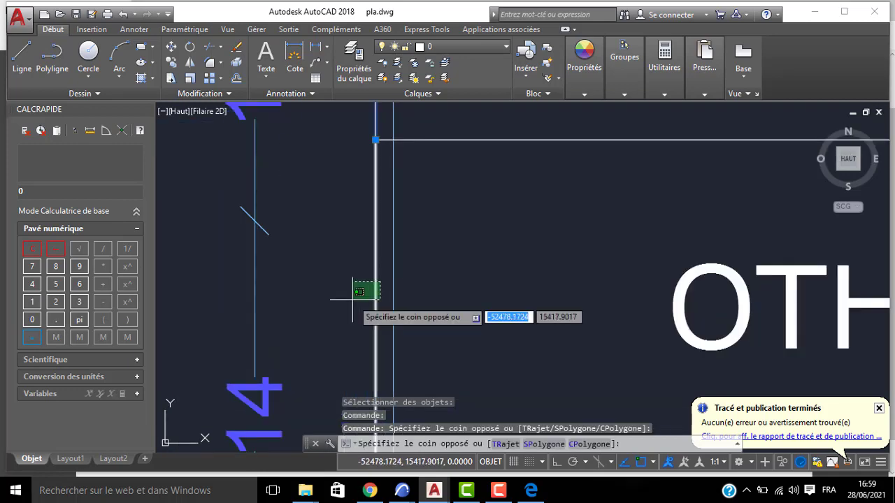
left_click(352, 299)
scroll(352, 300, "down", 2)
type("P")
key("Return")
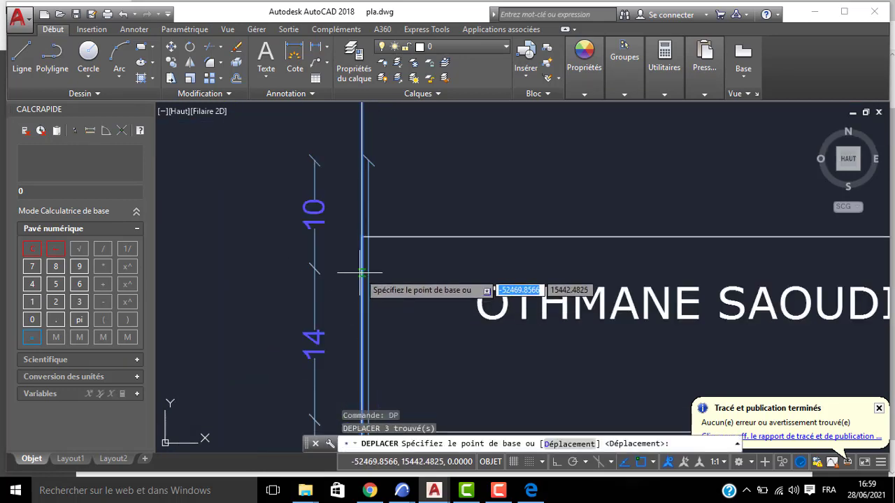
left_click(360, 270)
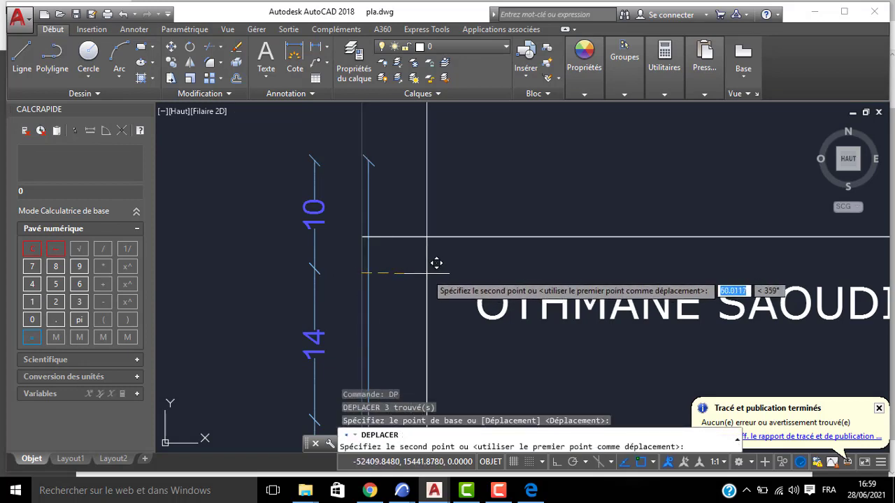
key("F8")
left_click(432, 272)
Trim the title block's top line where it sticks out past the moved left edge.
scroll(455, 271, "down", 5)
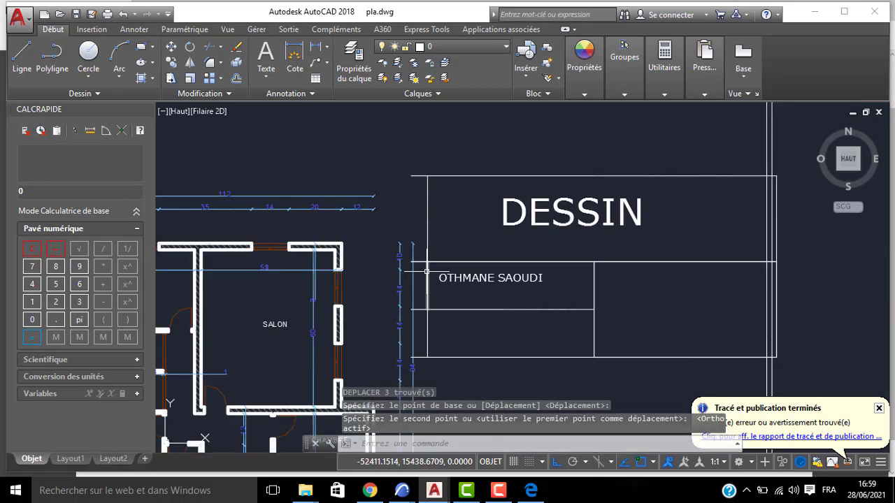
mouse_move(511, 237)
middle_mouse_down()
mouse_move(531, 206)
mouse_move(577, 214)
middle_mouse_up()
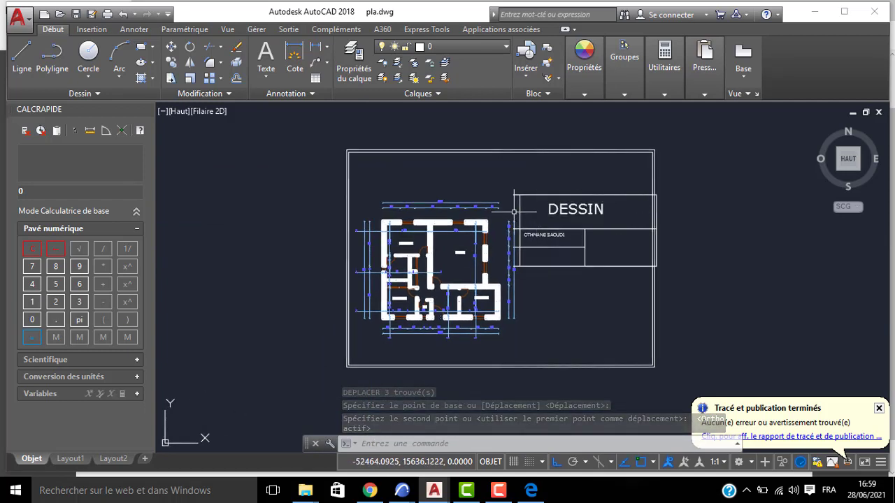
scroll(428, 210, "down", 2)
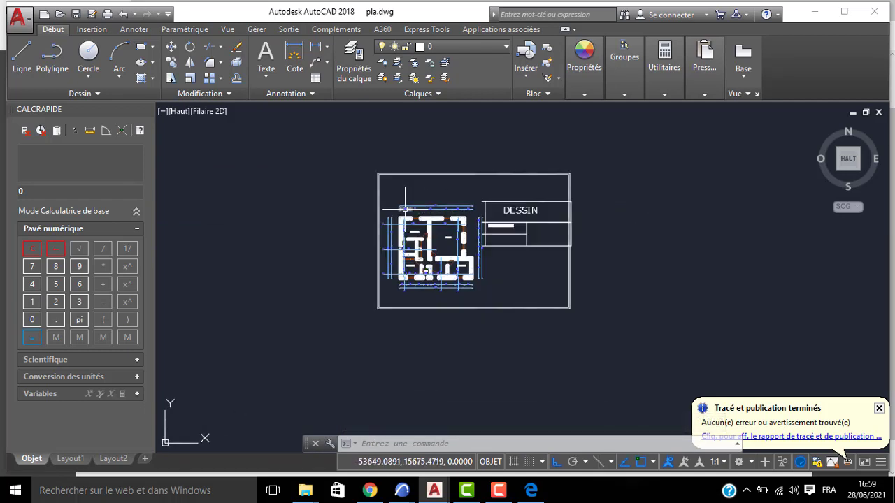
type("AJ")
key("Return")
scroll(467, 202, "up", 4)
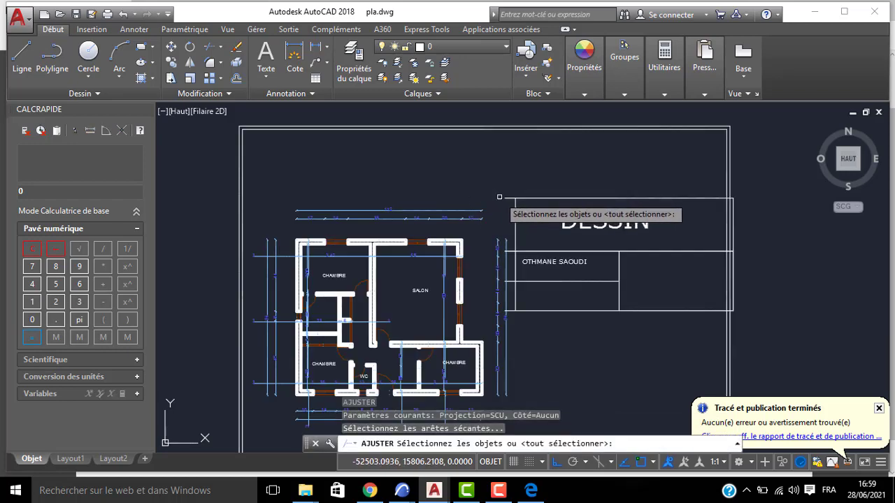
left_click(516, 212)
key("Return")
left_click(508, 193)
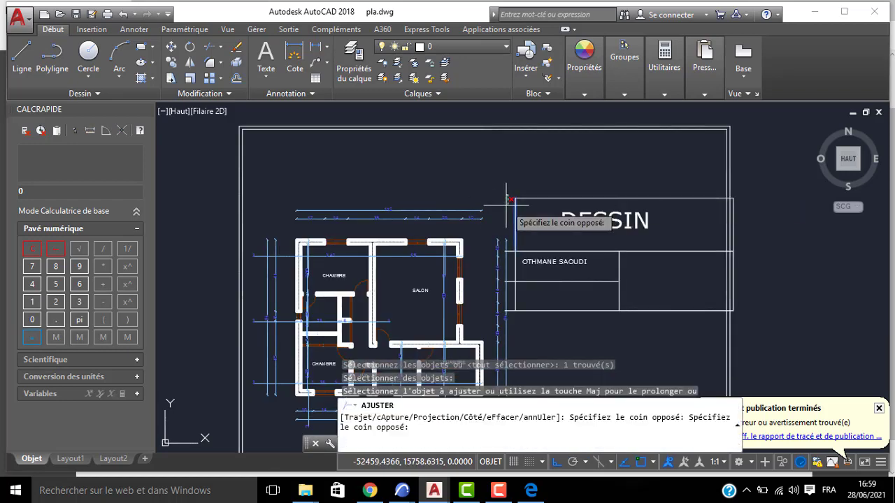
left_click(509, 211)
key("Return")
Trim the title block's remaining horizontal line ends that overhang the left edge, using the lower left edge segments as boundaries.
key("Return")
scroll(510, 243, "up", 2)
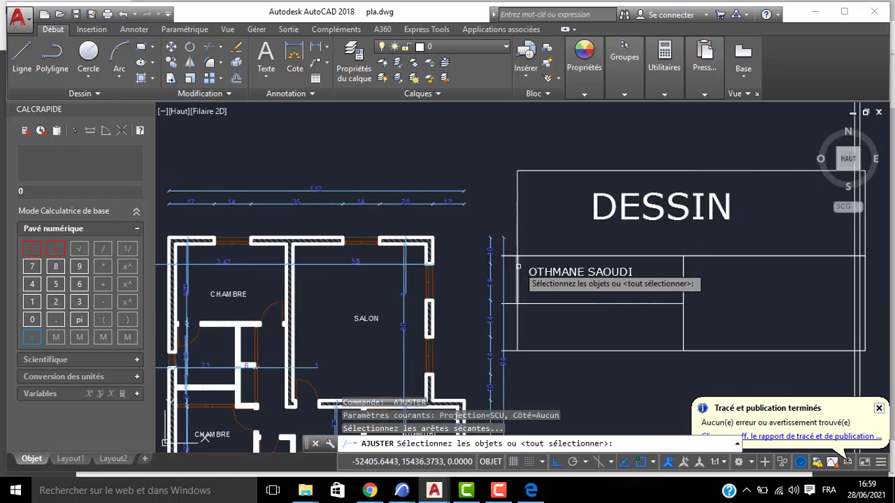
left_click(519, 266)
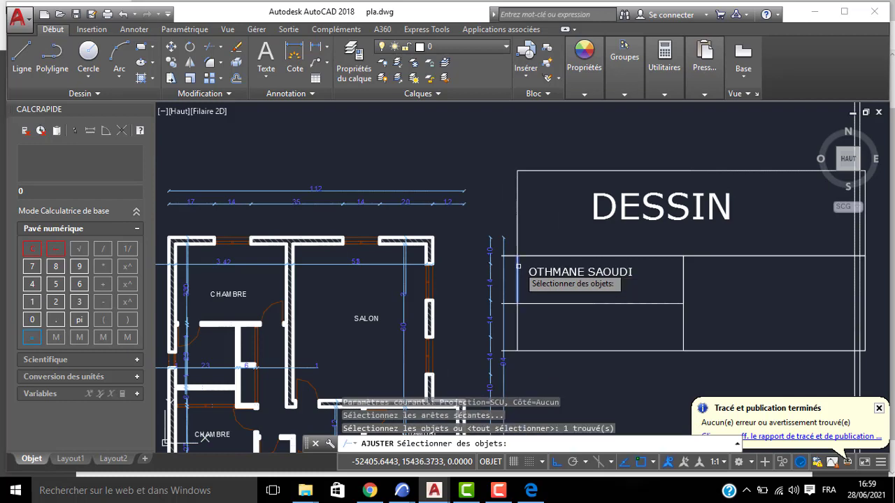
left_click(519, 303)
key("Return")
left_click(515, 249)
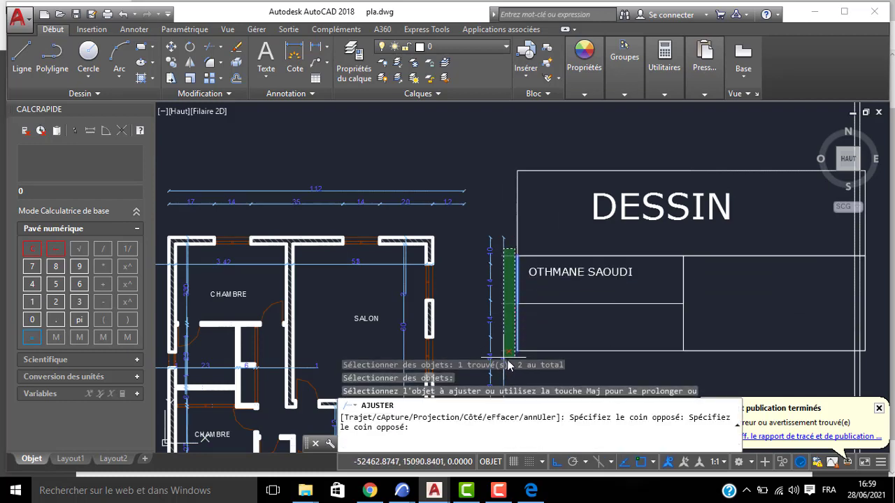
left_click(507, 355)
Trim the title block's horizontal lines at the sheet frame's right side and delete the leftover vertical edge outside it.
middle_click_drag(522, 302, 499, 240)
scroll(500, 242, "down", 2)
scroll(723, 267, "up", 4)
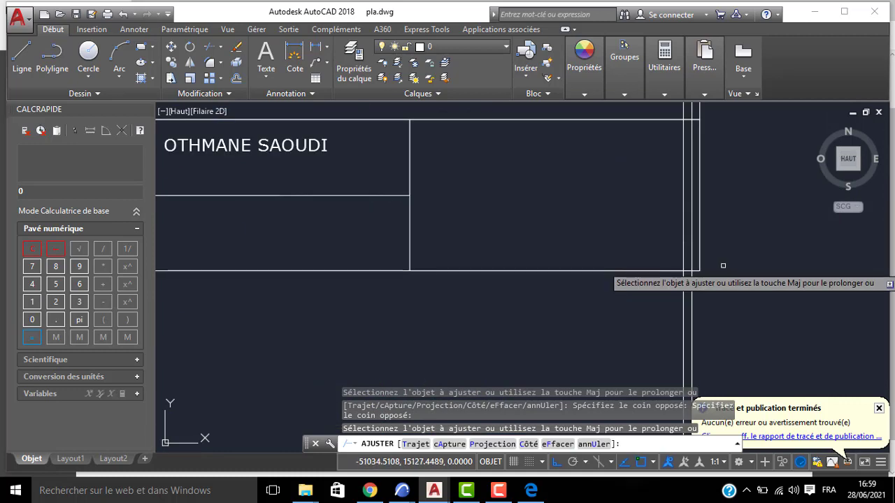
key("Return")
key("Return")
key("Return")
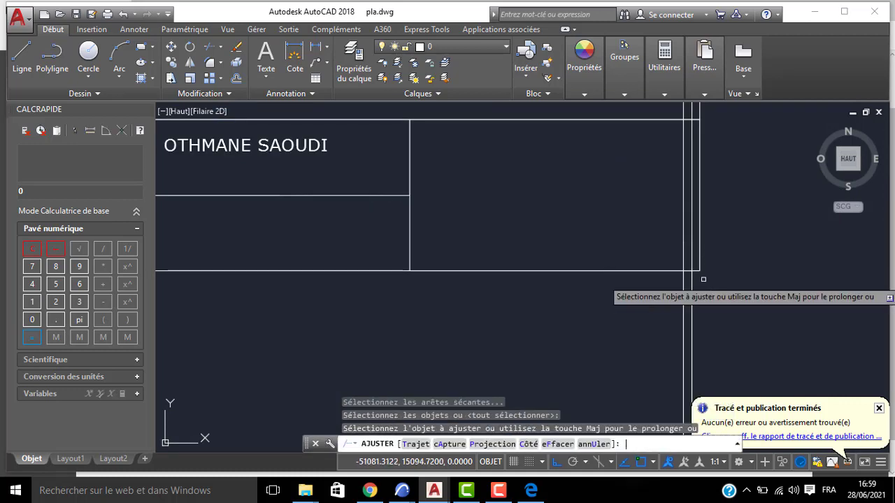
scroll(688, 276, "down", 2)
left_click(690, 146)
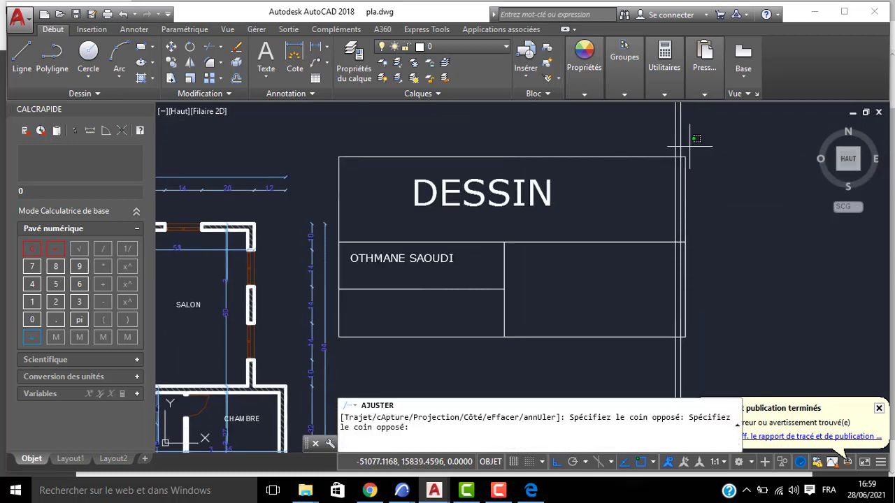
left_click(684, 343)
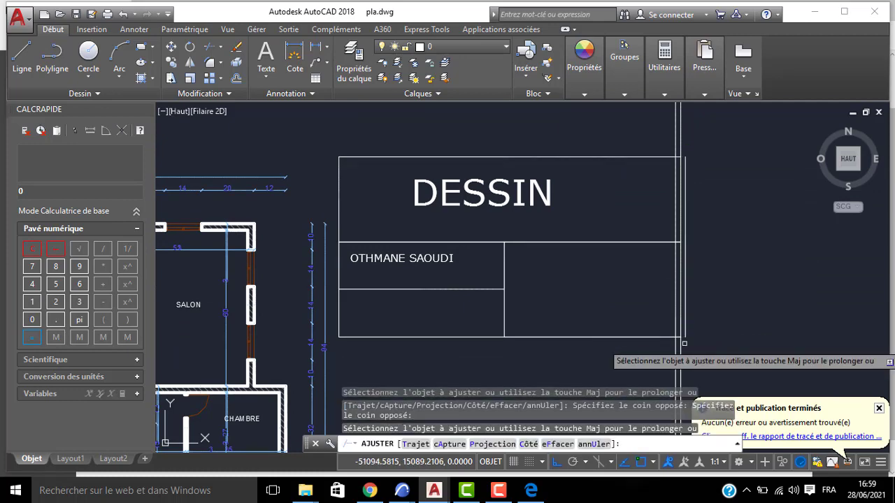
key("Return")
left_click(685, 330)
key("Delete")
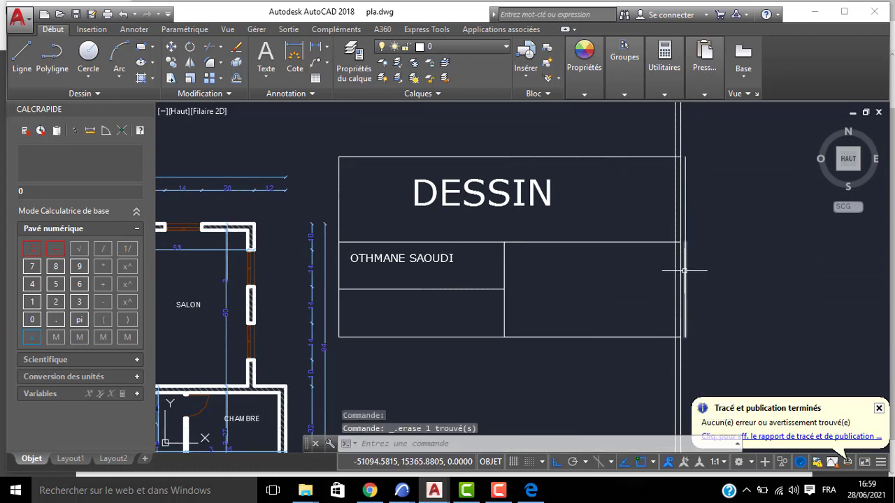
Start a plot of the drawing with the DWG To PDF.pc3 plotter on ISO A4 (297.00 x 210.00 mm) paper.
scroll(646, 241, "down", 6)
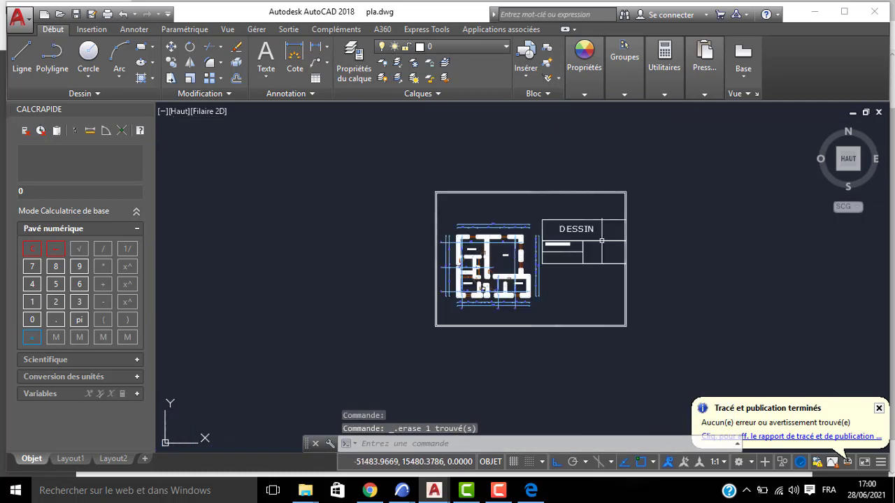
key("ctrl+p")
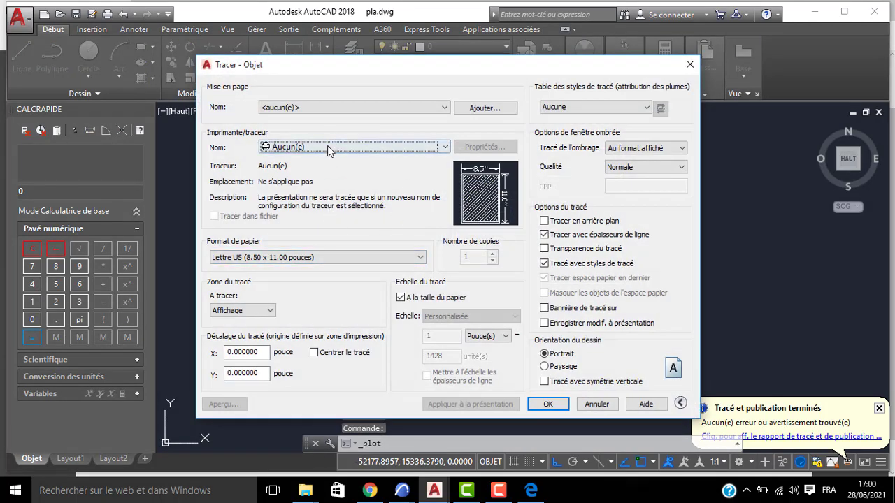
left_click(328, 150)
left_click(318, 287)
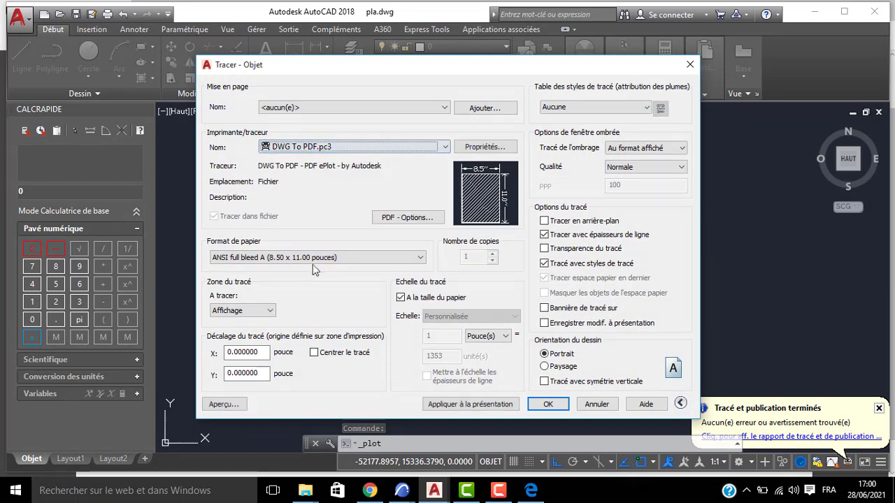
left_click(287, 258)
left_click(283, 151)
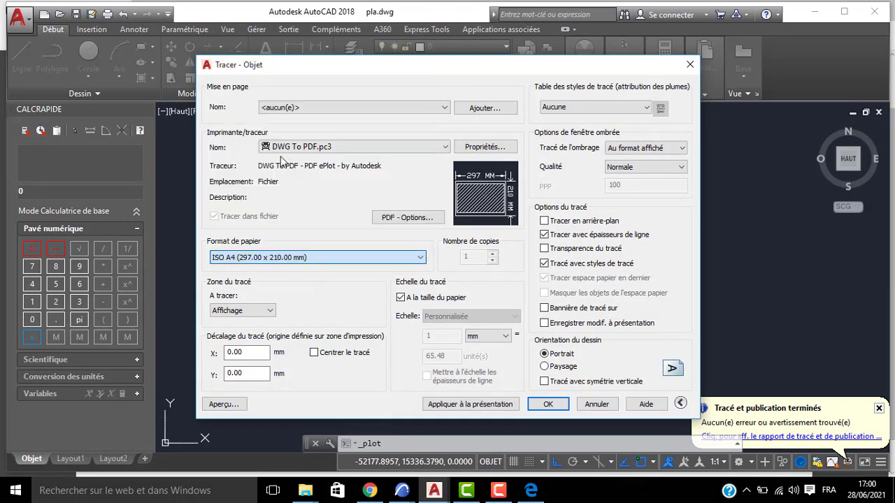
Define the plot area as a window spanning the inner sheet frame from its upper-left to its lower-right corner.
left_click(264, 311)
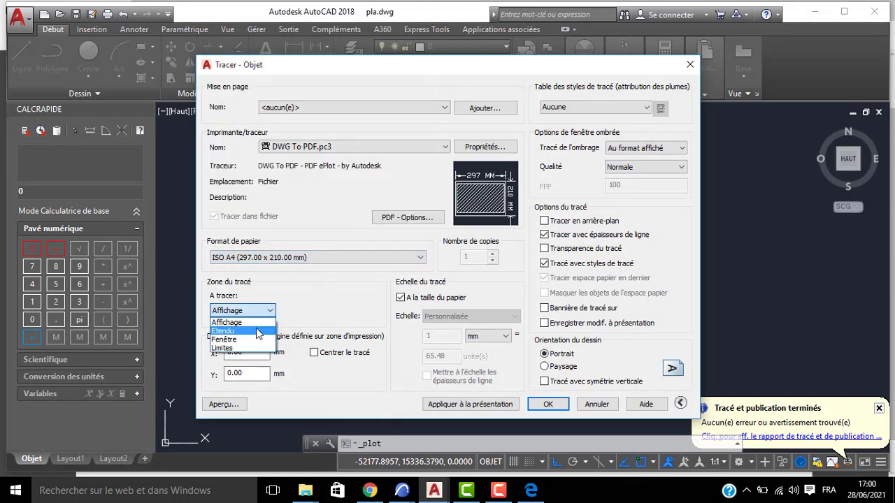
left_click(231, 340)
scroll(417, 139, "up", 4)
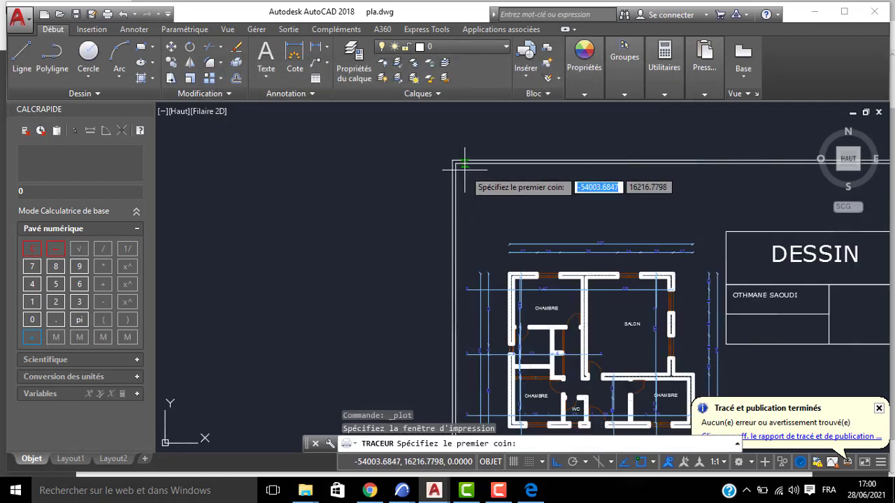
left_click(456, 163)
mouse_move(713, 348)
middle_mouse_down()
mouse_move(520, 167)
mouse_move(474, 139)
middle_mouse_up()
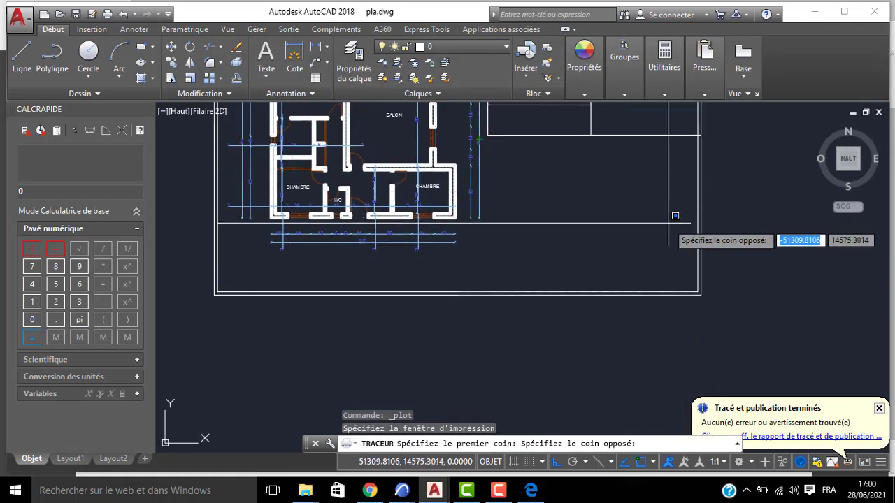
left_click(699, 291)
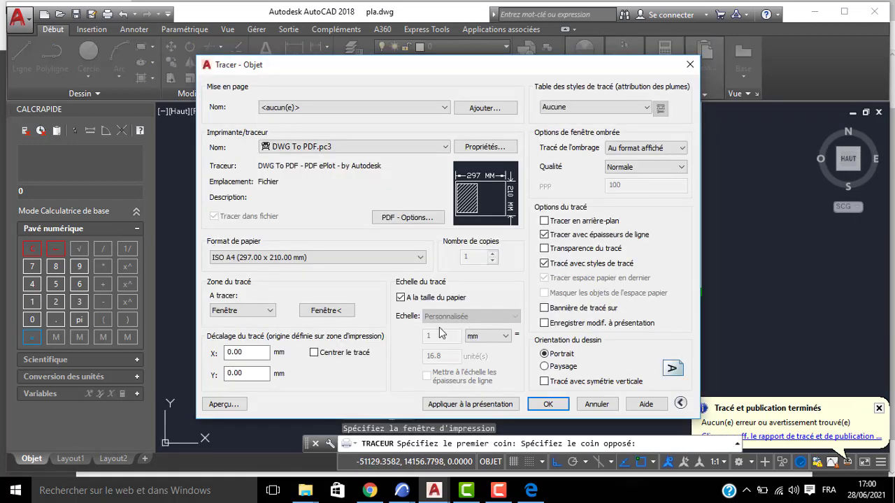
Centre the plot, set landscape orientation, and replace fit-to-paper with a scale of 1 mm to 10 units.
left_click(314, 353)
left_click(558, 367)
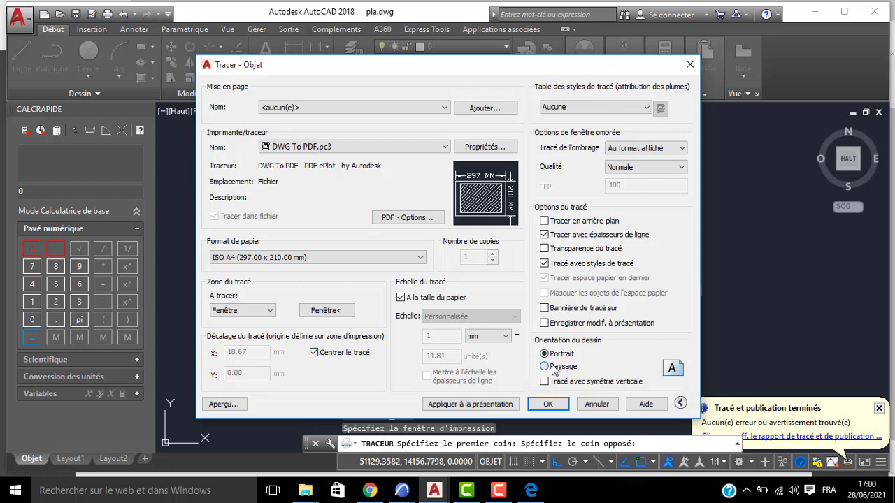
left_click(401, 298)
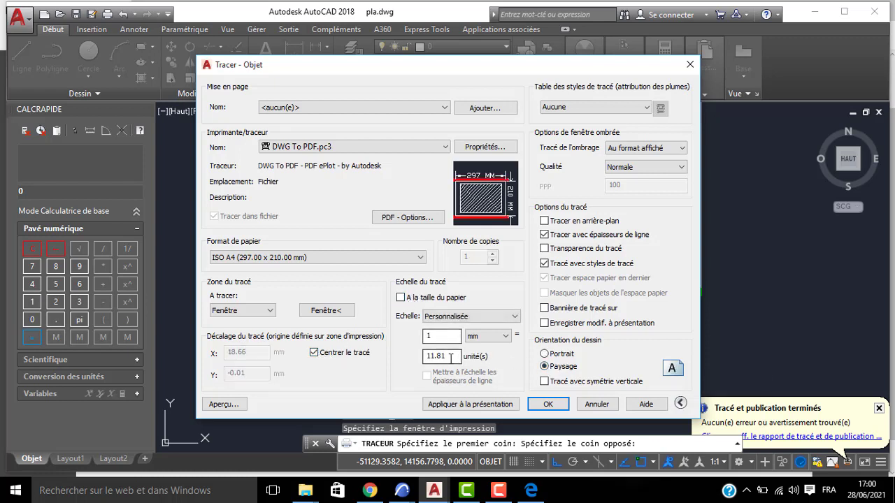
type("10")
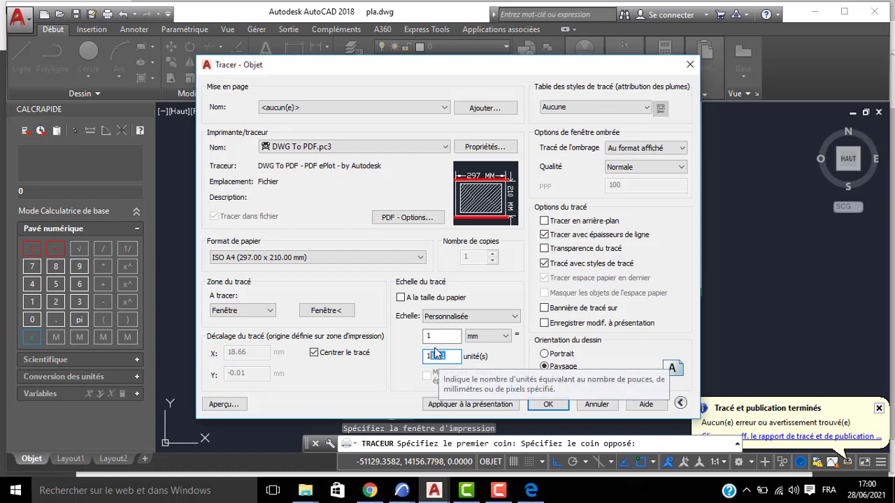
left_click(441, 335)
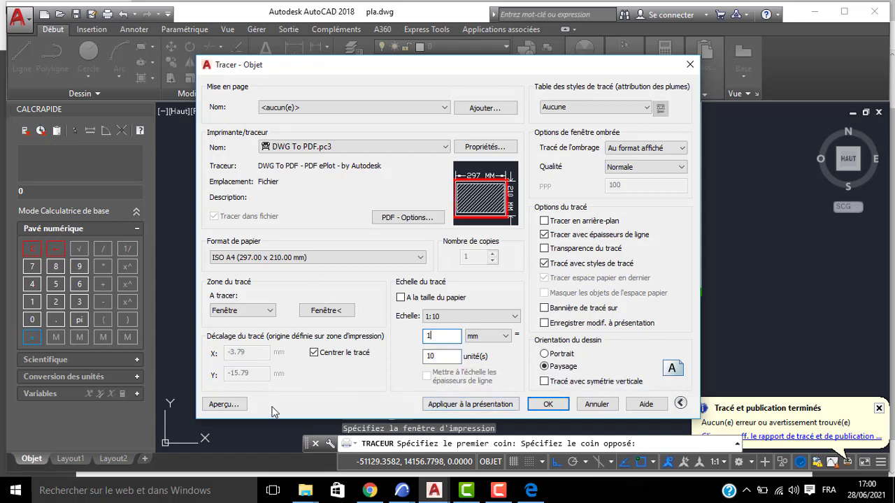
Preview the plot to check whether the frame fits on the page, and leave the plot setup without printing.
left_click(231, 402)
left_click(498, 253)
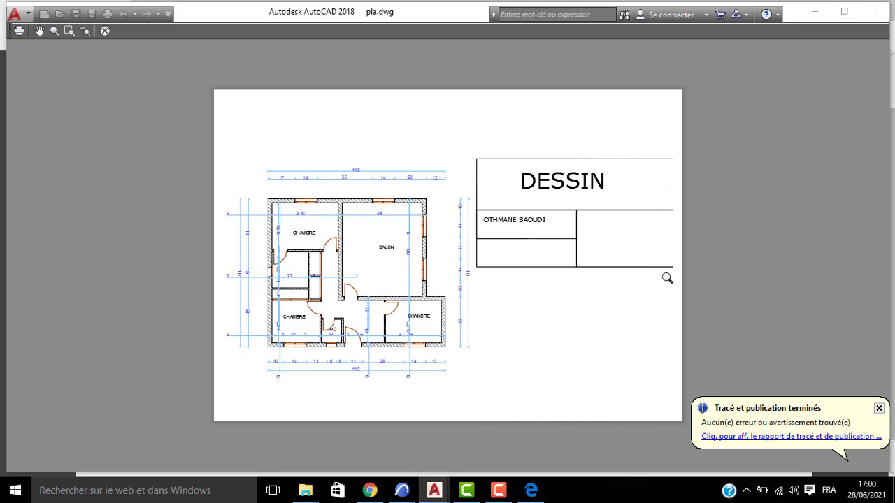
key("Escape")
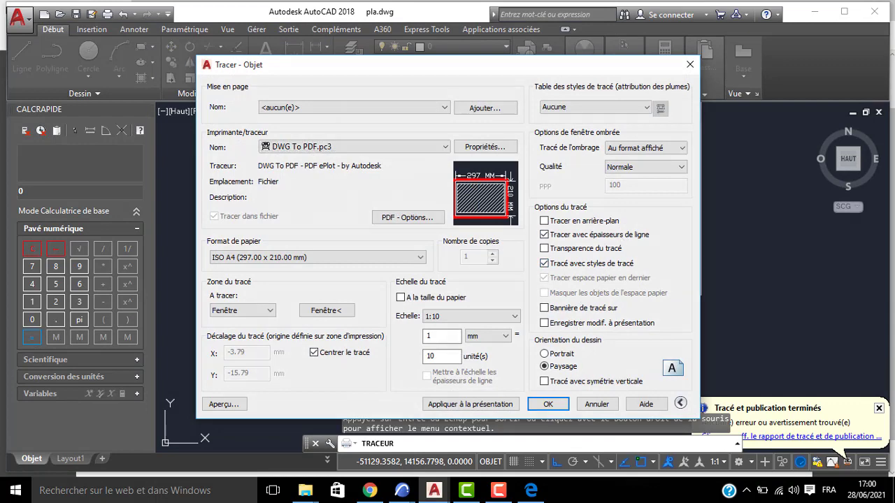
key("Escape")
Explode the inner sheet frame rectangle into separate lines.
middle_click_drag(639, 238, 613, 339)
middle_click_drag(647, 149, 643, 208)
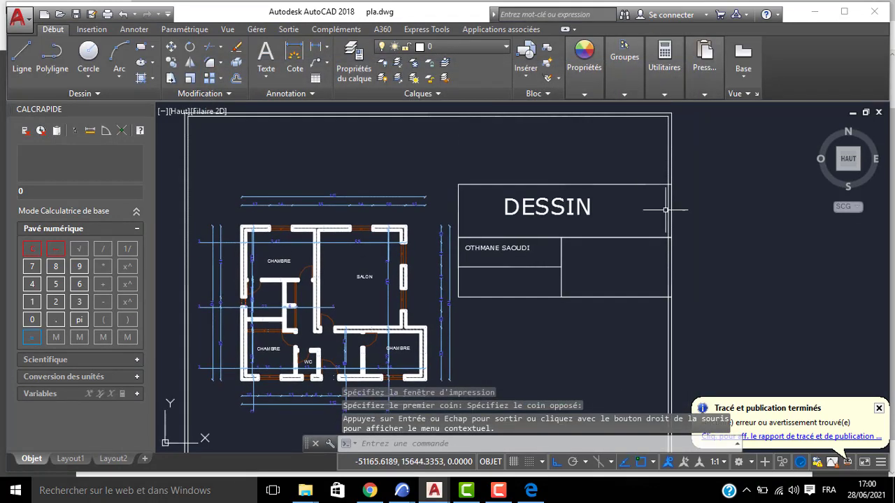
key("Escape")
scroll(608, 203, "down", 2)
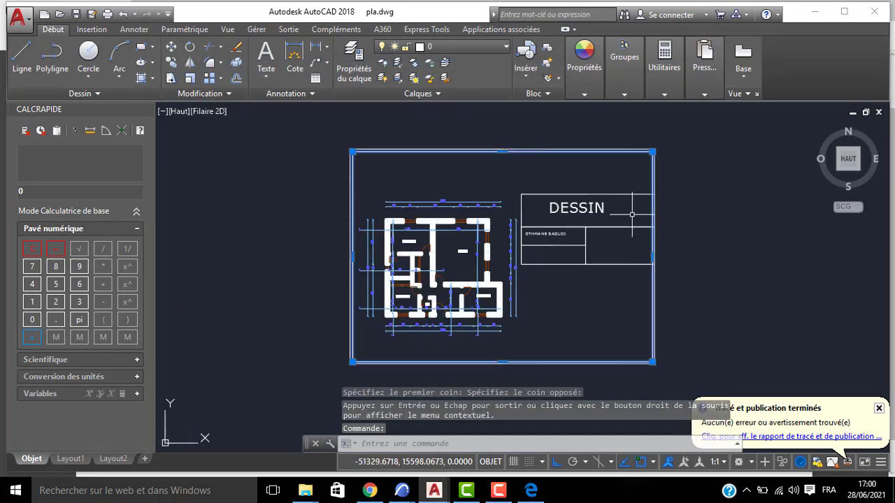
type("DE")
key("Return")
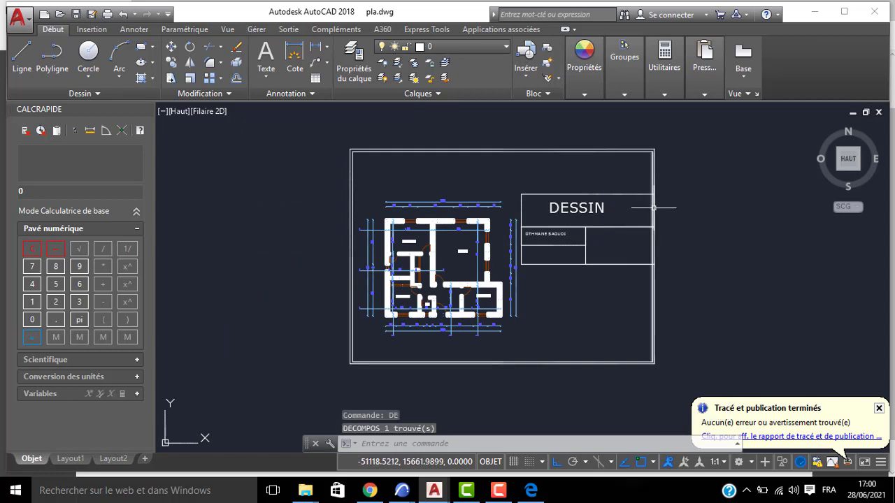
Move the inner frame's right edge inward to the left, and trim the title block's horizontal lines that extend beyond it.
left_click(650, 208)
left_click_drag(650, 208, 623, 208)
type("AJ")
key("Return")
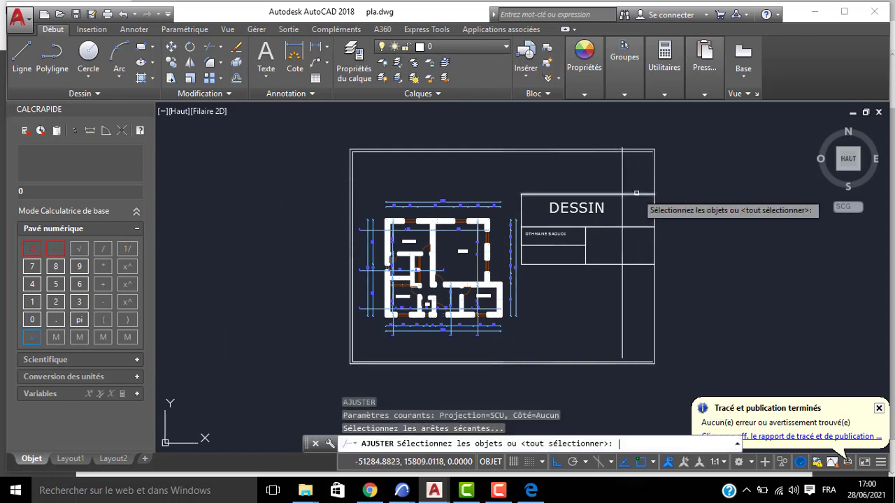
key("Return")
left_click(641, 184)
left_click(628, 311)
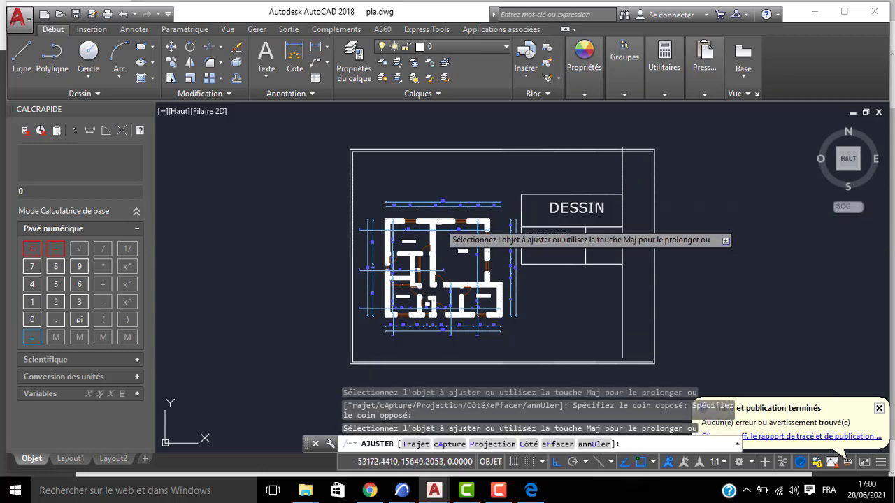
key("Return")
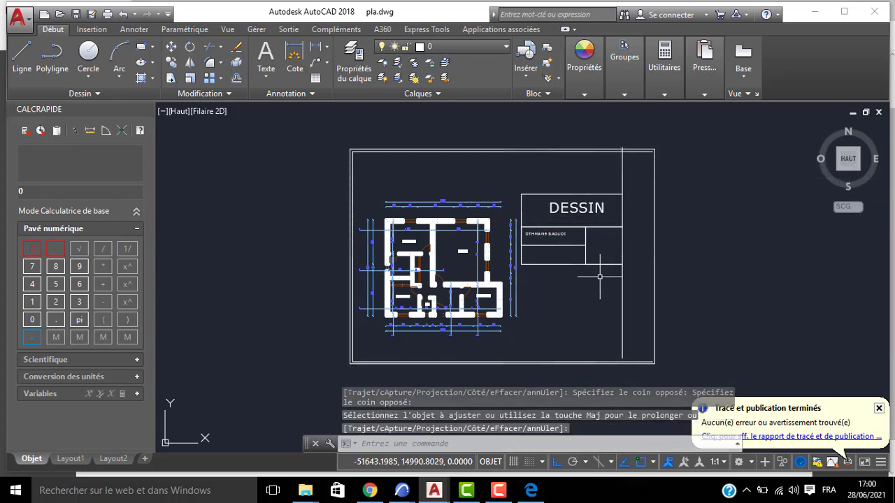
Set up a new plot using DWG To PDF.pc3 and the ISO A4 (297.00 x 210.00 mm) paper format.
key("ctrl+p")
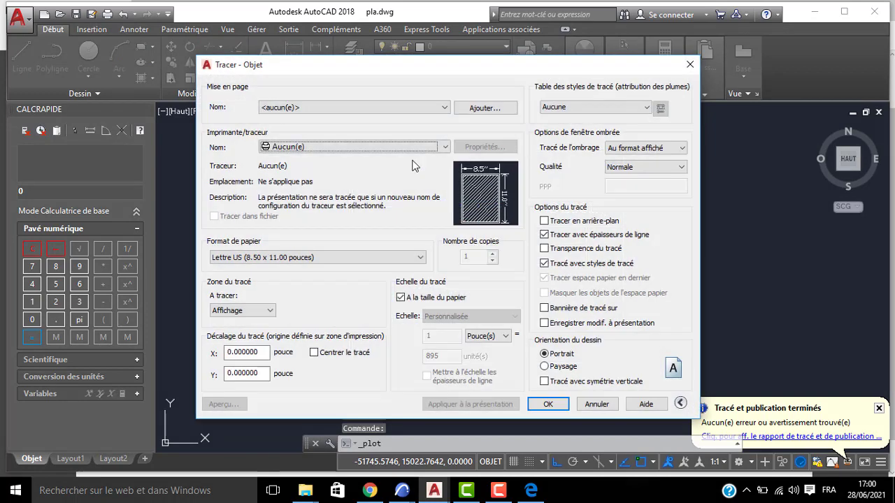
left_click(343, 147)
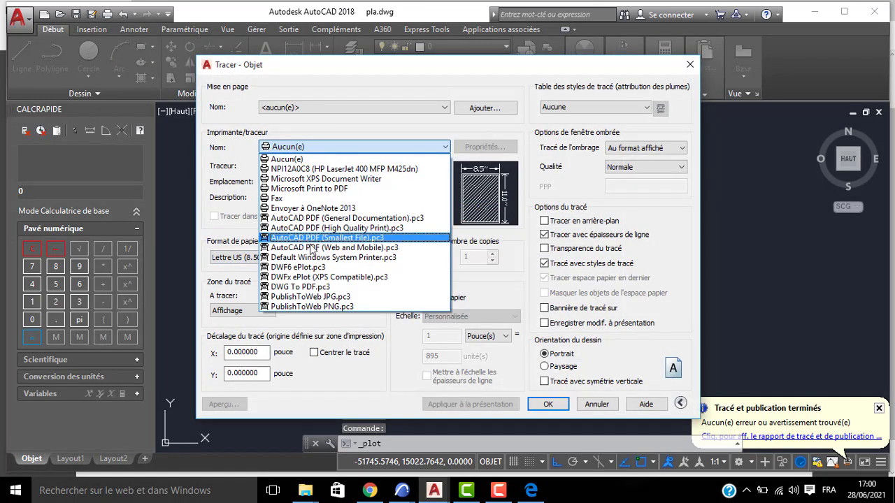
left_click(309, 288)
left_click(315, 257)
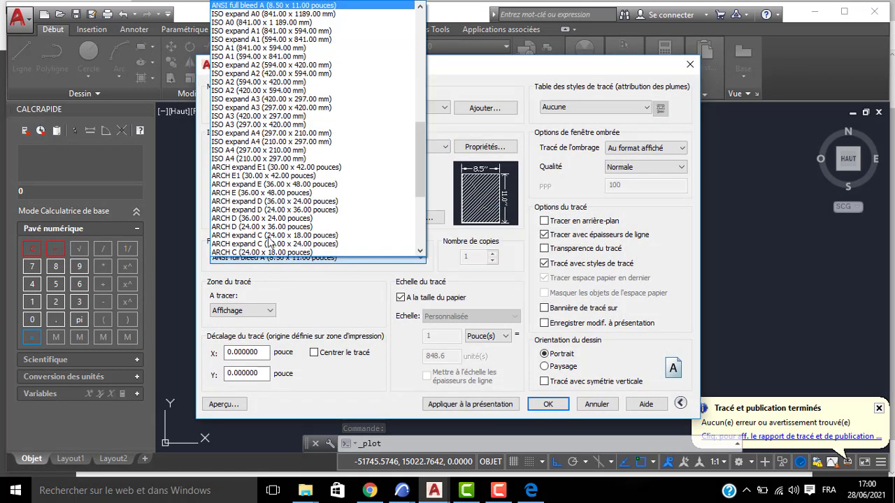
left_click(266, 150)
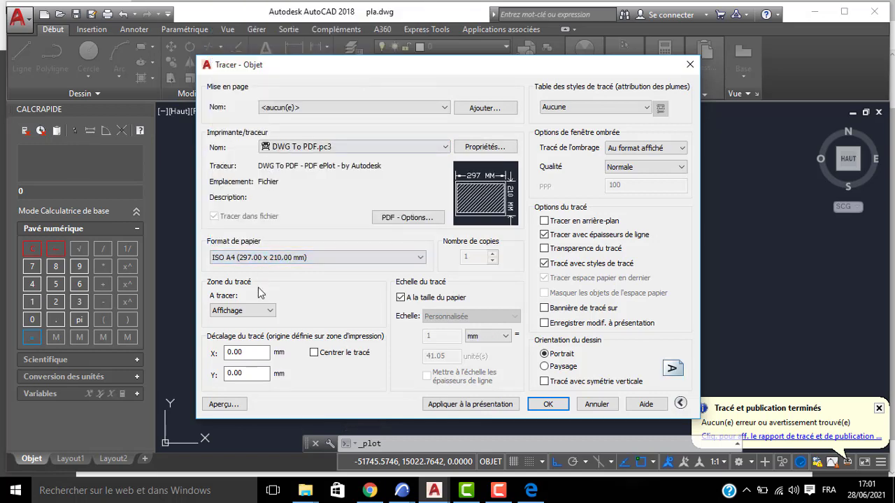
Set the plot window from the inner frame's upper-left corner to the lower end of its moved right edge.
left_click(259, 309)
left_click(258, 337)
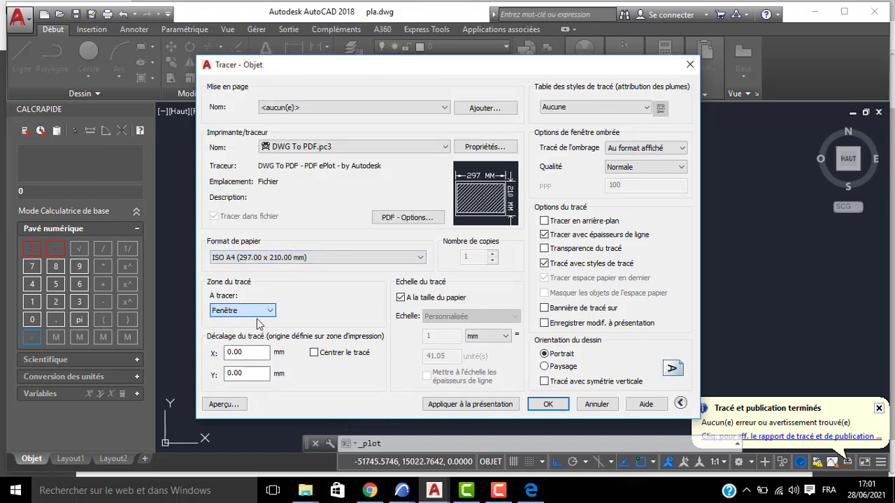
left_click(354, 151)
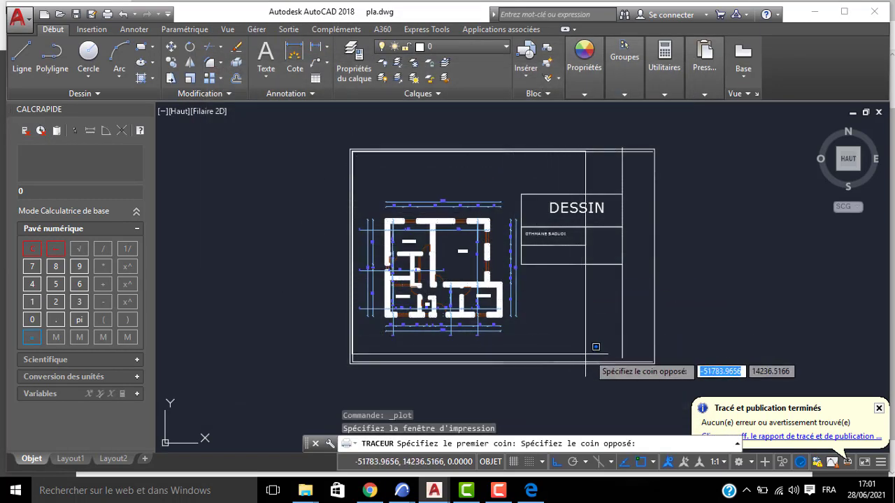
left_click(610, 363)
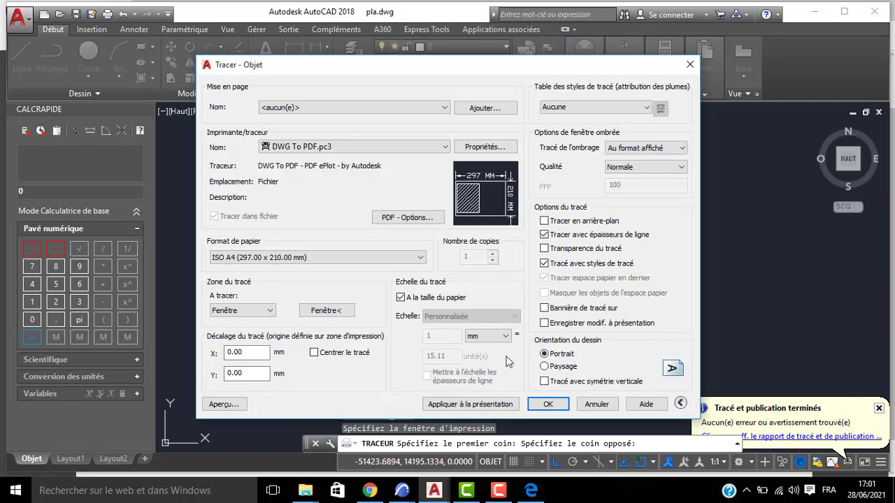
Set landscape orientation, centre the plot, and use a 1:10 scale (1 mm = 10 units) instead of fit to paper.
left_click(545, 366)
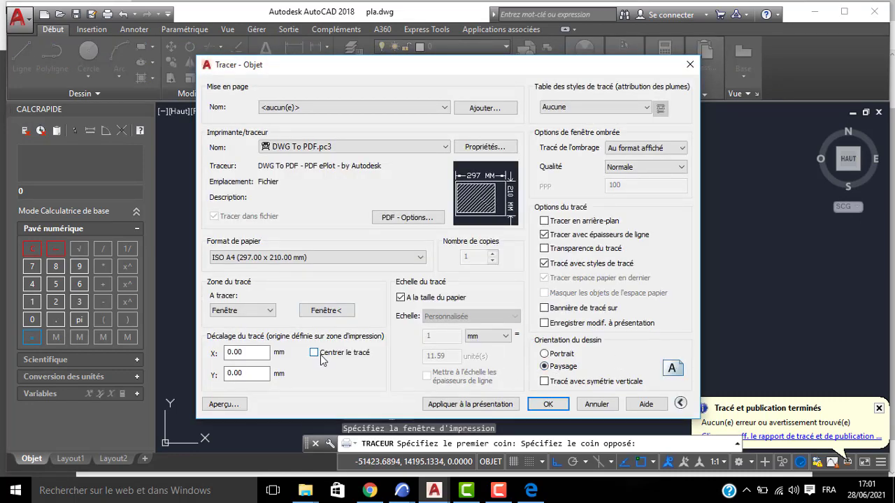
left_click(314, 353)
left_click(401, 298)
double_click(428, 356)
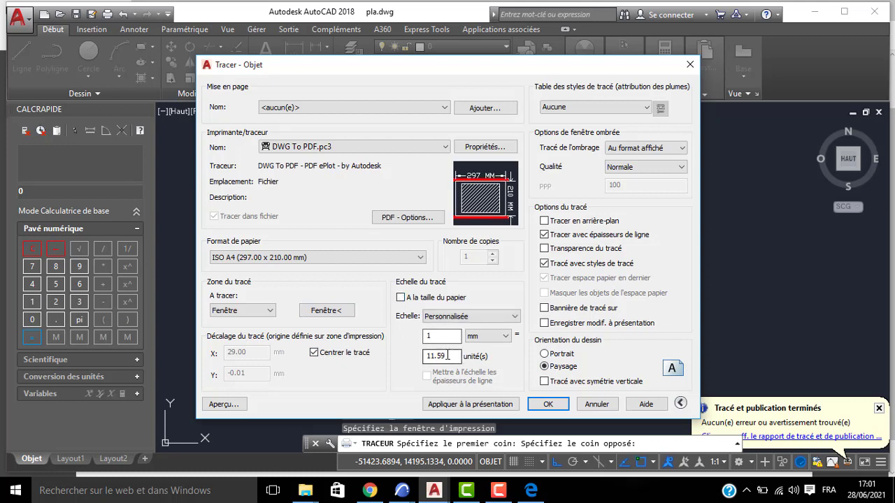
type("10")
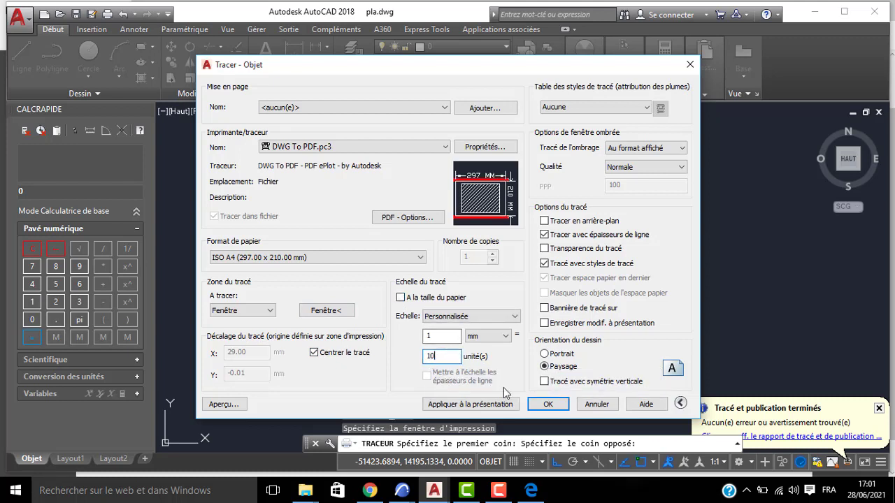
left_click(439, 335)
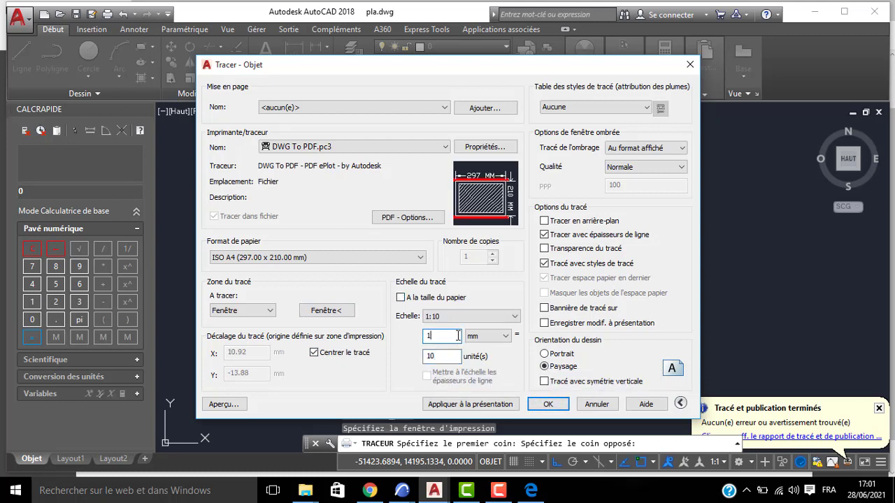
Preview the plot, continuing despite the annotation scale mismatch, to check the frame edges and title block.
left_click(219, 404)
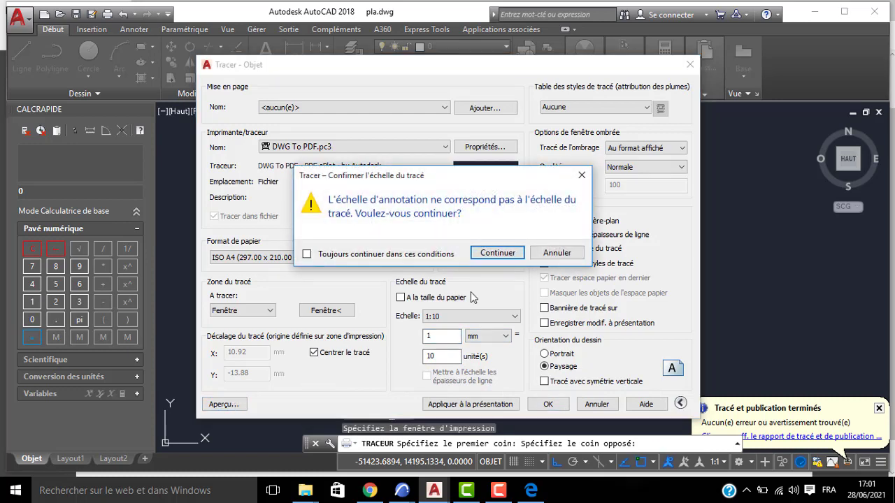
left_click(487, 259)
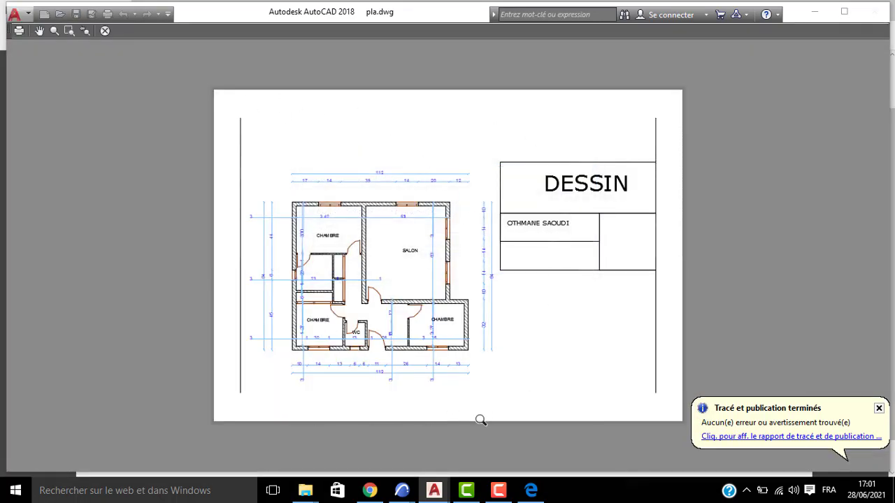
key("Escape")
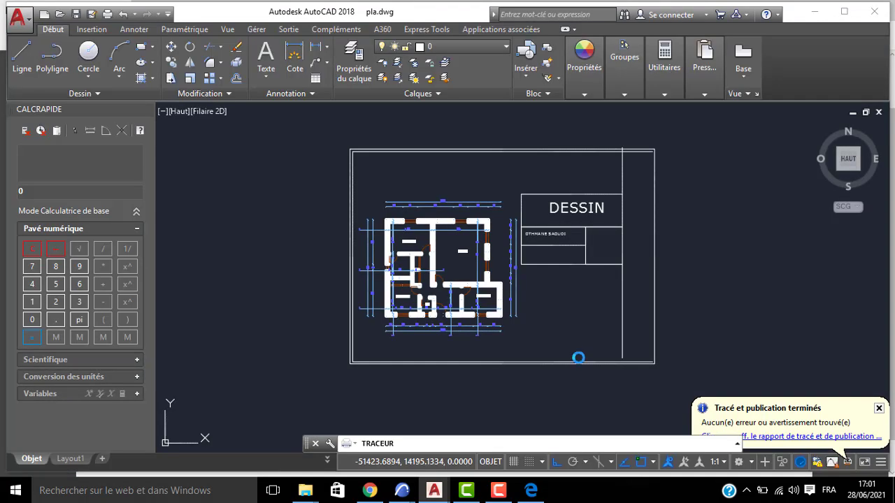
Plot the drawing to the Desktop as pla-Objet2.pdf and look over the resulting PDF.
left_click(548, 404)
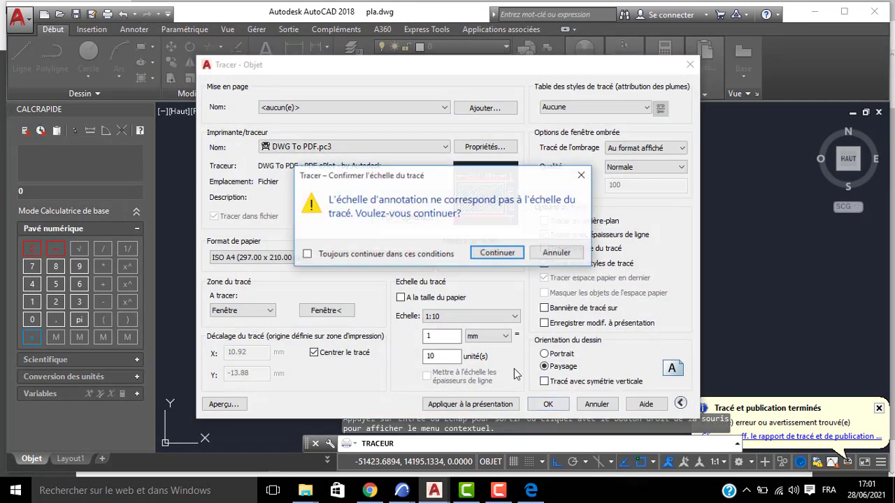
left_click(500, 256)
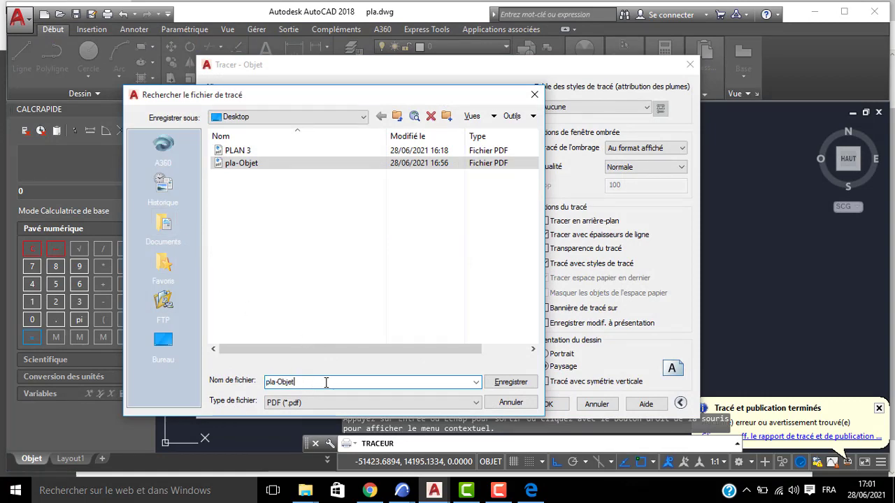
left_click(509, 383)
scroll(489, 315, "up", 3, "ctrl")
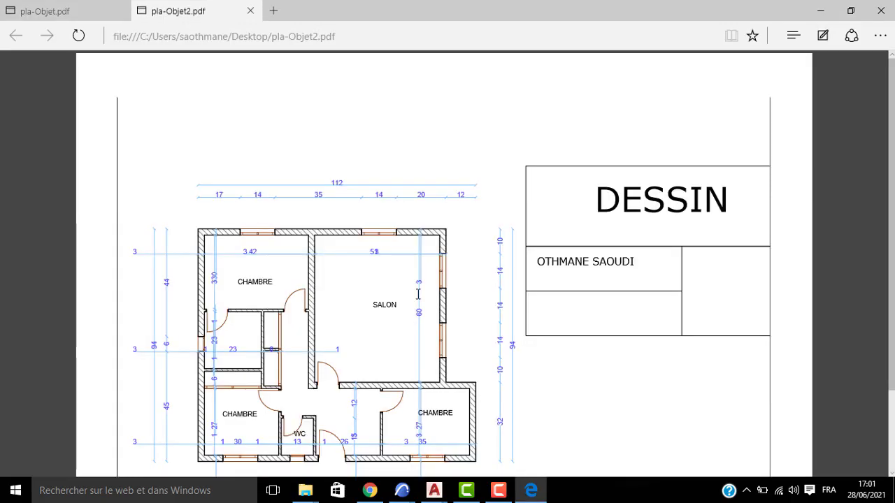
scroll(516, 290, "down", 1)
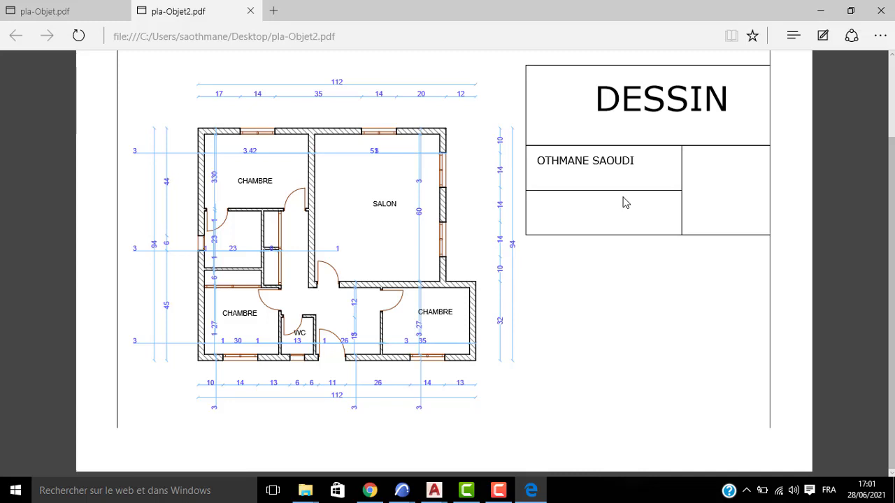